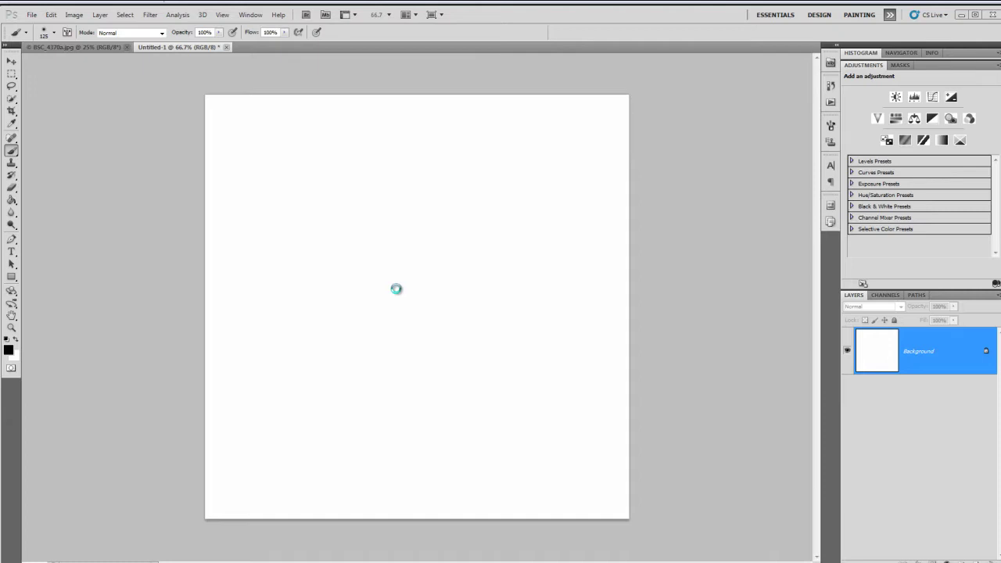
# Create a new white 100 × 100 mm document at 300 pixels/inch.
pyautogui.click(31, 15)
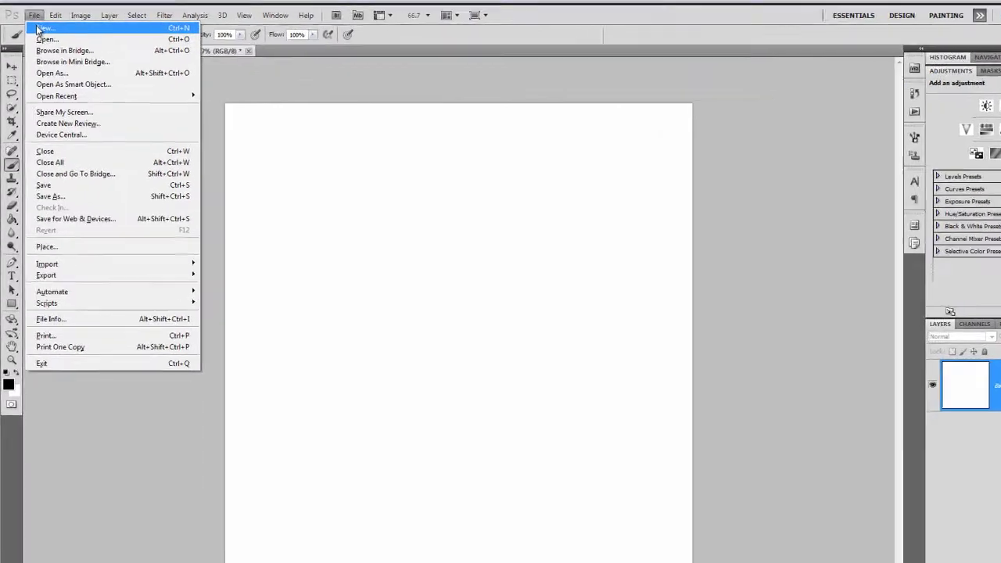
pyautogui.click(37, 25)
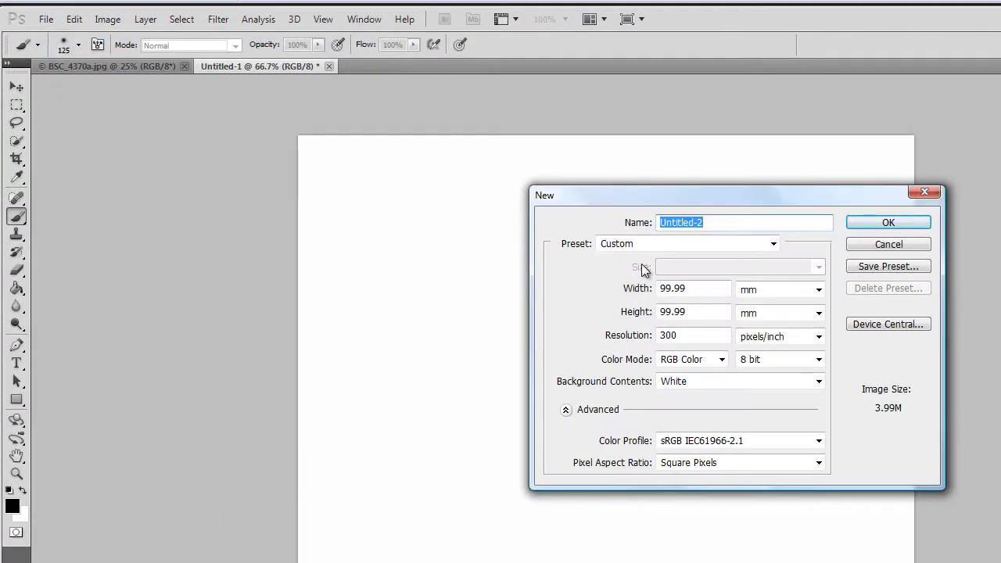
pyautogui.moveTo(690, 288); pyautogui.dragTo(640, 291)
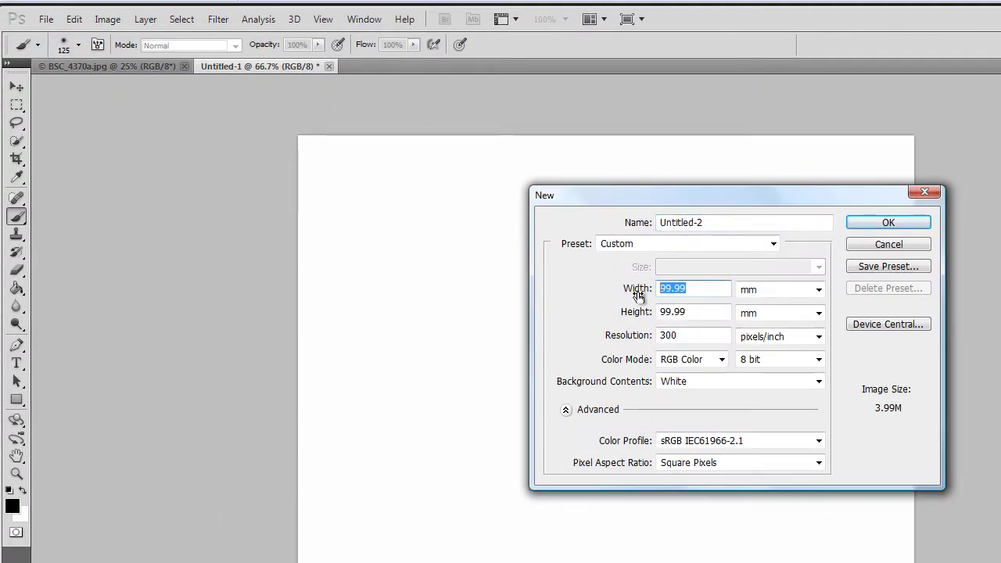
pyautogui.write('100')
pyautogui.press('Tab')
pyautogui.press('Tab')
pyautogui.write('100')
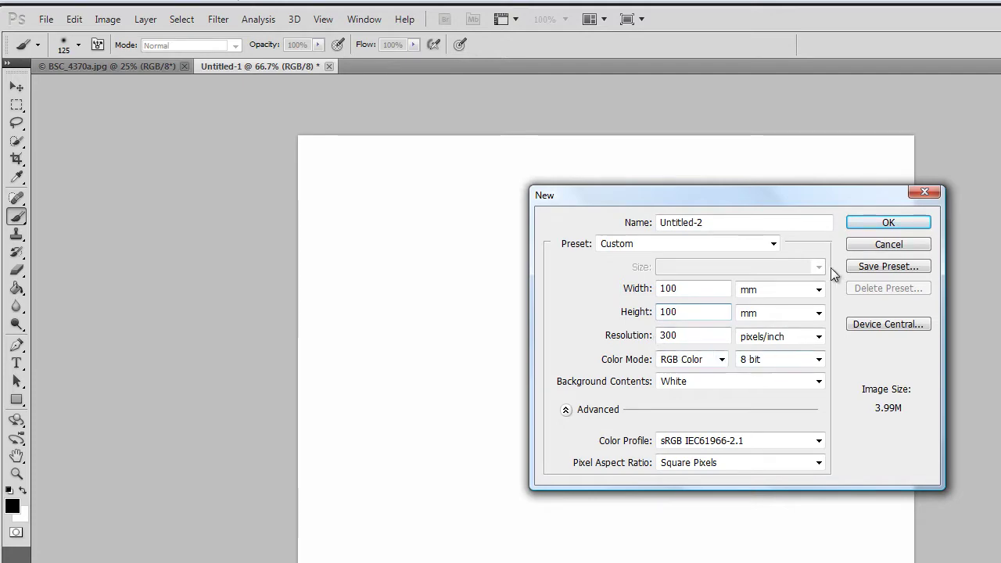
pyautogui.click(871, 227)
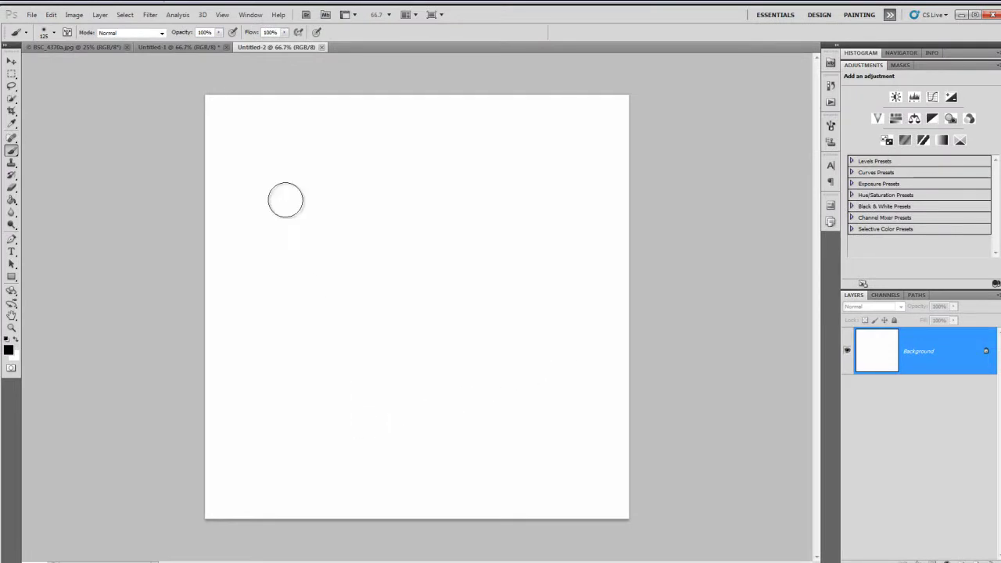
# Drag the BSC_4370a.jpg smoke photo into Untitled-2 and scale it down to fit the canvas.
pyautogui.click(110, 48)
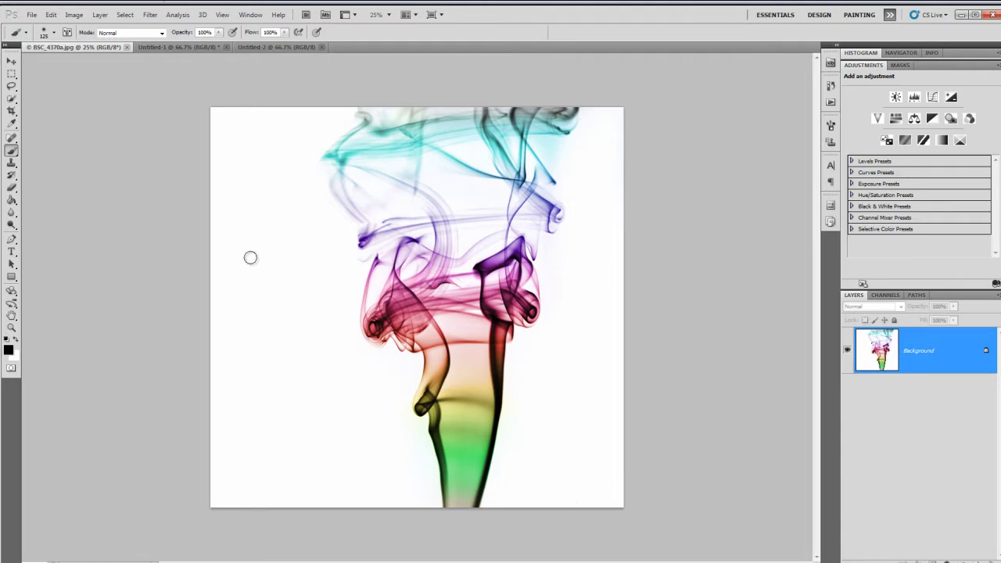
pyautogui.click(12, 61)
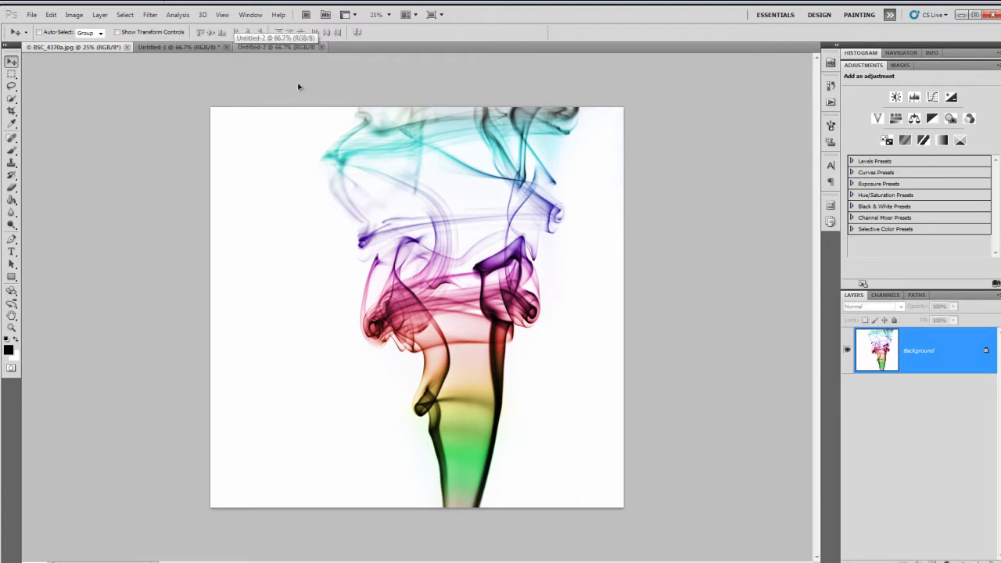
pyautogui.moveTo(287, 49); pyautogui.dragTo(435, 303)
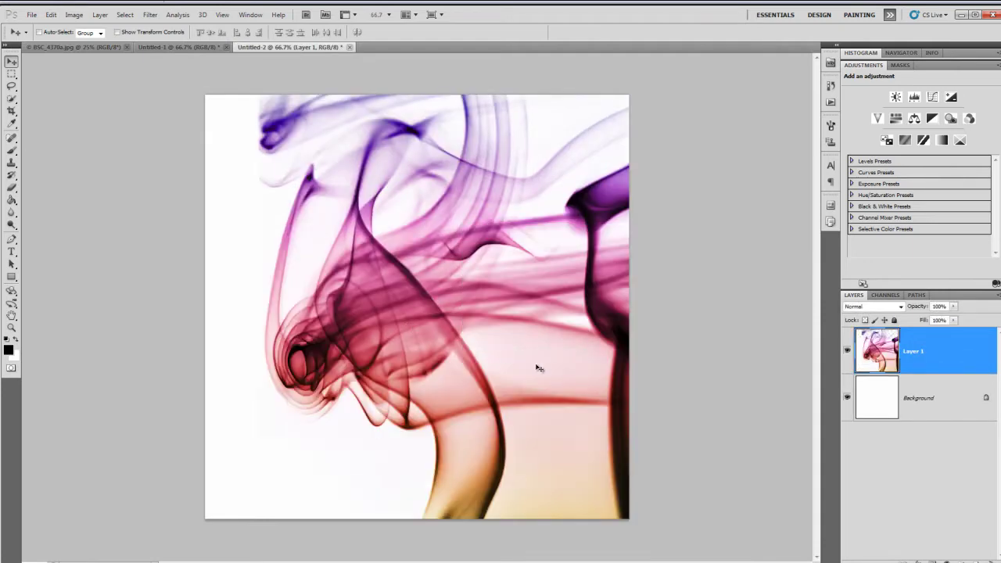
pyautogui.hotkey('ctrl', '-')
pyautogui.hotkey('ctrl', '-')
pyautogui.hotkey('ctrl', '-')
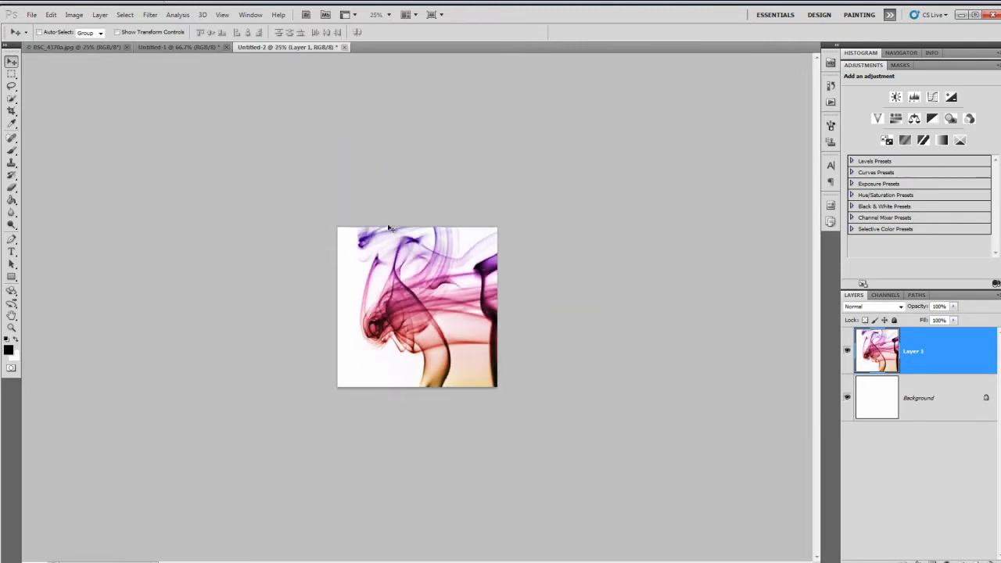
pyautogui.hotkey('ctrl', 't')
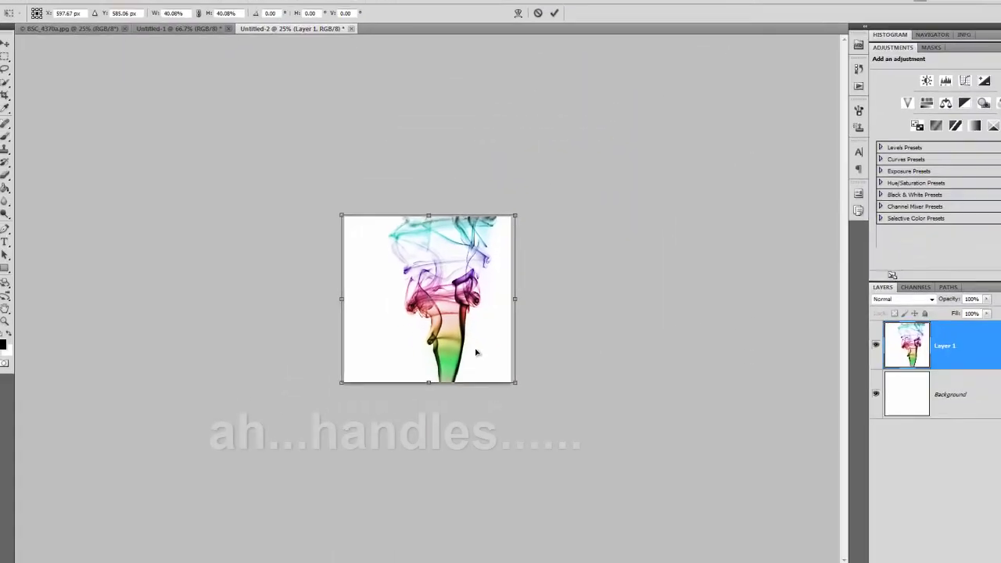
pyautogui.press('Return')
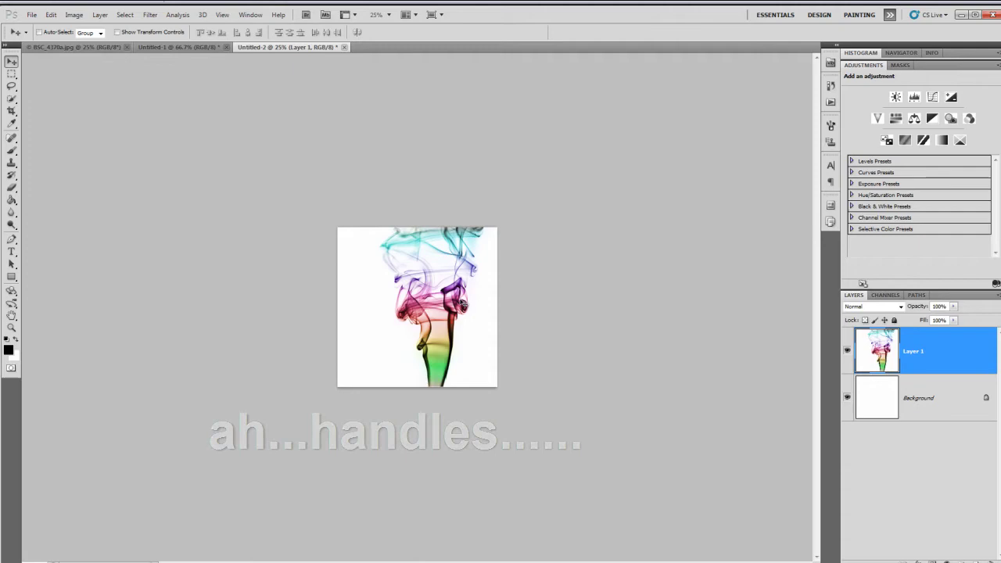
# Merge the smoke layer into the background and zoom out to view the whole image.
pyautogui.hotkey('ctrl', 'e')
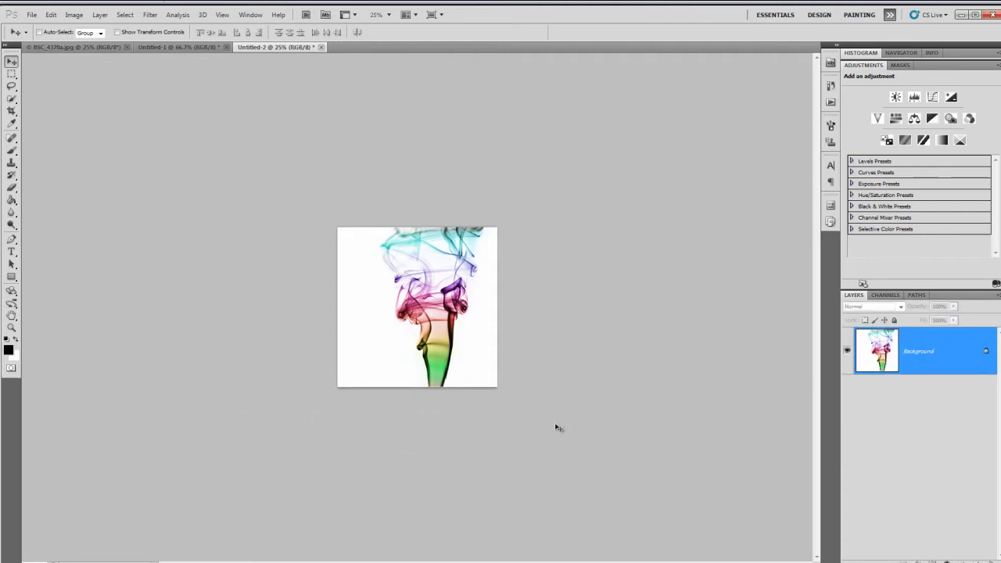
pyautogui.hotkey('ctrl', '1')
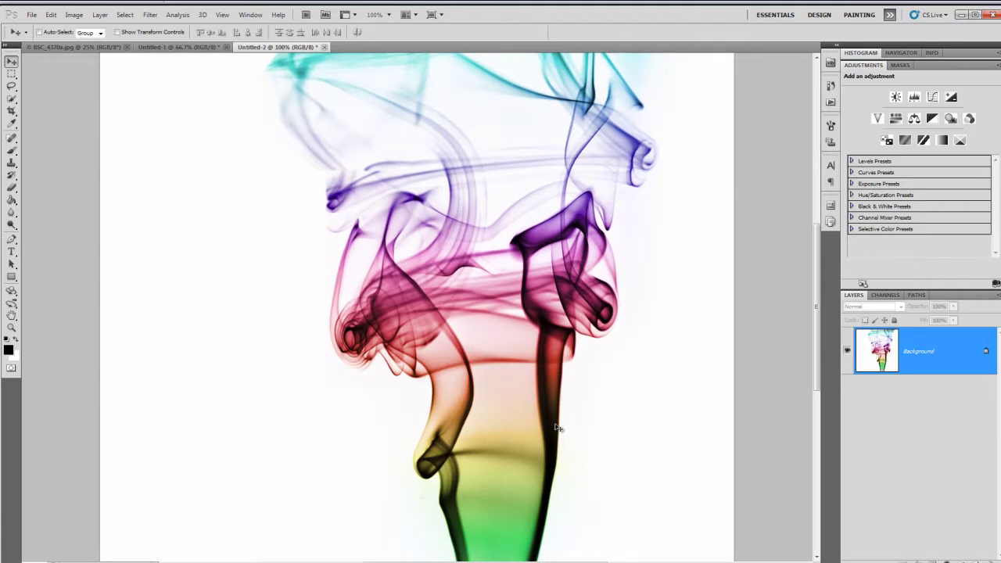
pyautogui.hotkey('ctrl', '-')
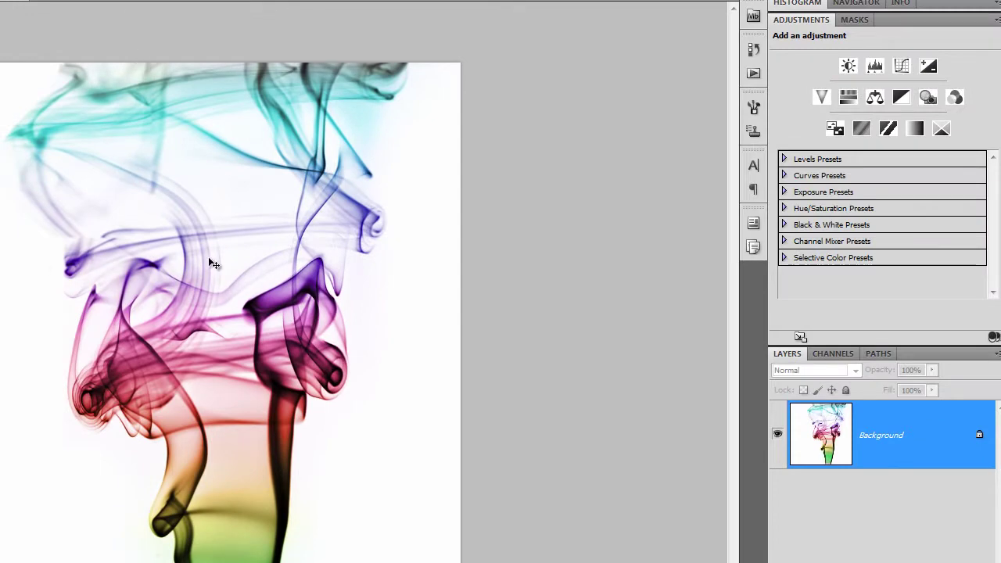
# Add a Black & White adjustment with Yellows 140, Blues -140, Reds 61, then merge it down.
pyautogui.click(901, 97)
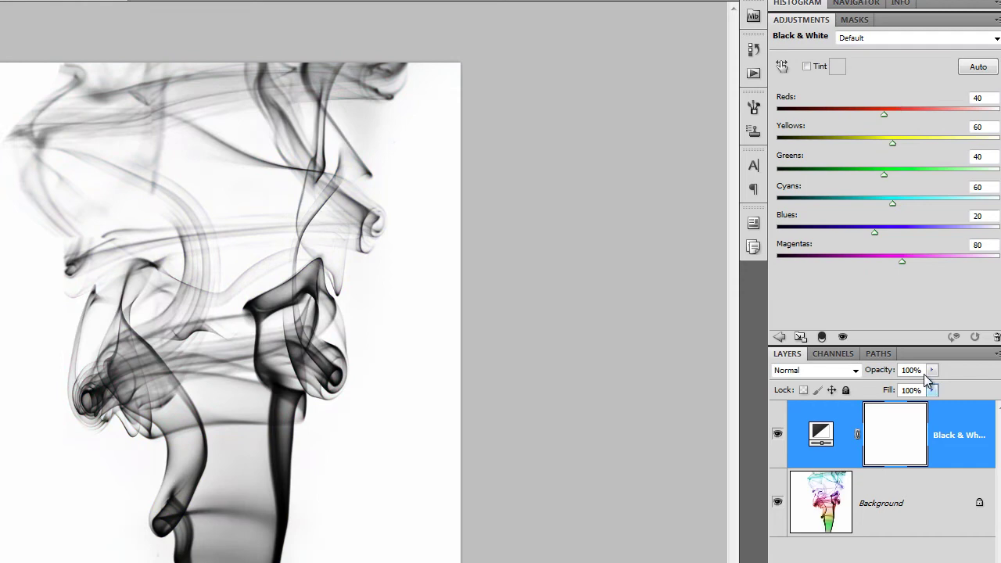
pyautogui.moveTo(892, 142); pyautogui.dragTo(928, 144)
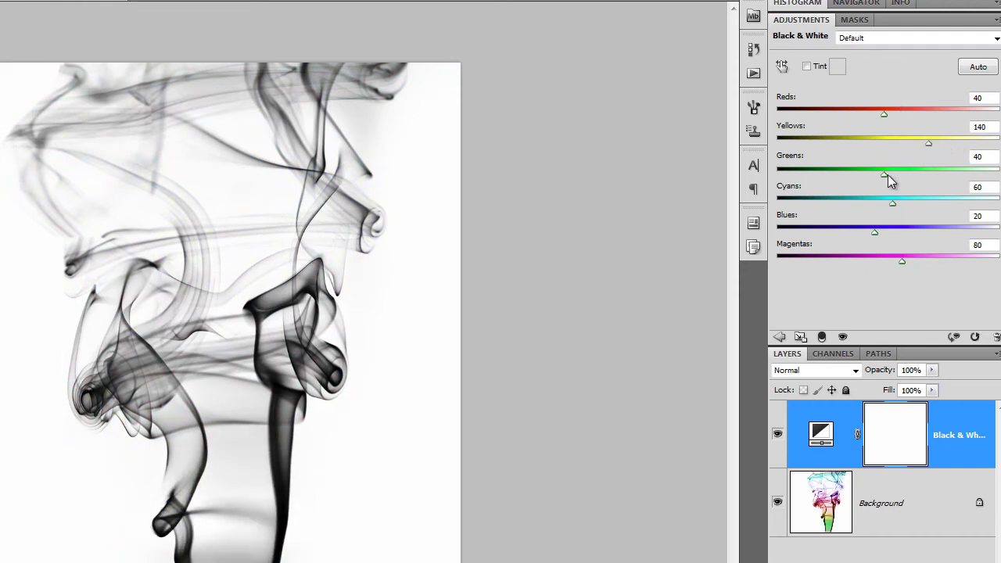
pyautogui.moveTo(864, 237); pyautogui.dragTo(806, 247)
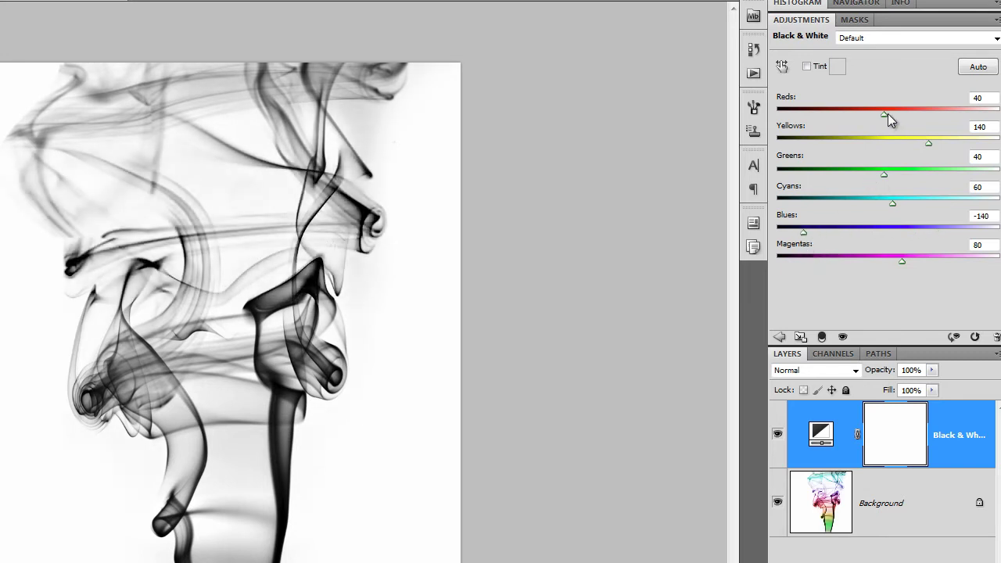
pyautogui.moveTo(887, 113)
pyautogui.mouseDown()
pyautogui.moveTo(931, 112)
pyautogui.moveTo(825, 121)
pyautogui.moveTo(893, 118)
pyautogui.mouseUp()
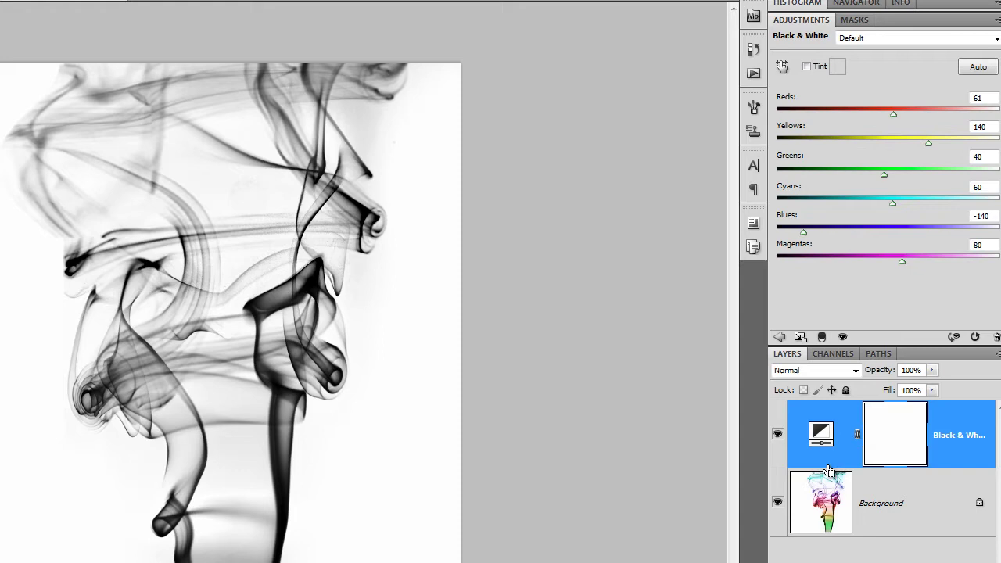
pyautogui.hotkey('ctrl', 'e')
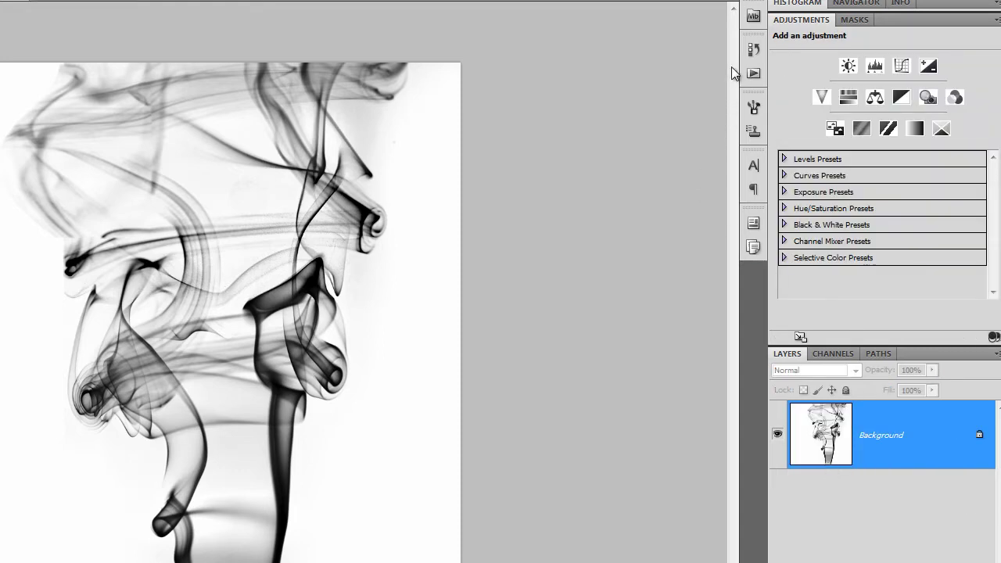
# Save the greyscale state as a history snapshot, then revert to the coloured smoke.
pyautogui.click(754, 50)
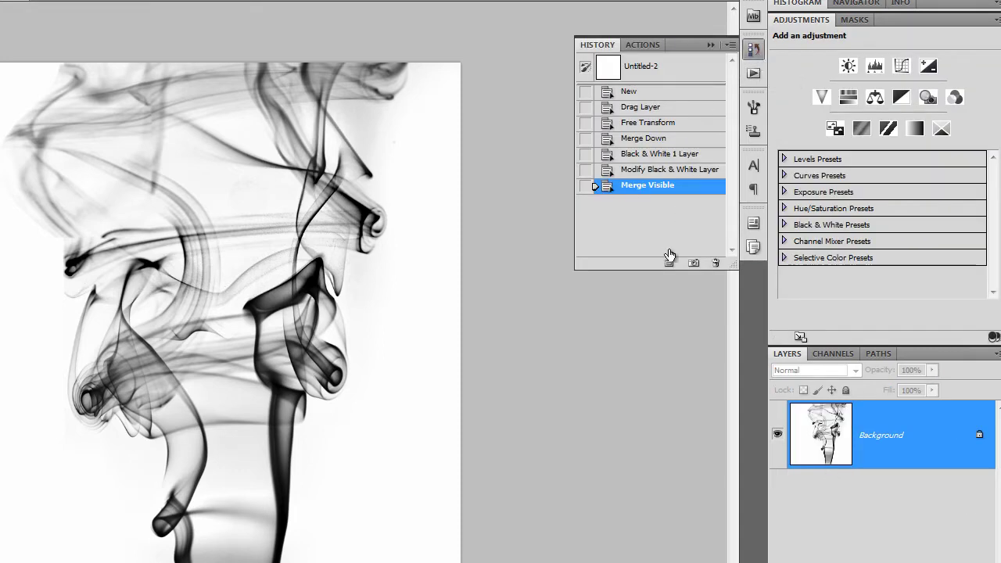
pyautogui.click(694, 263)
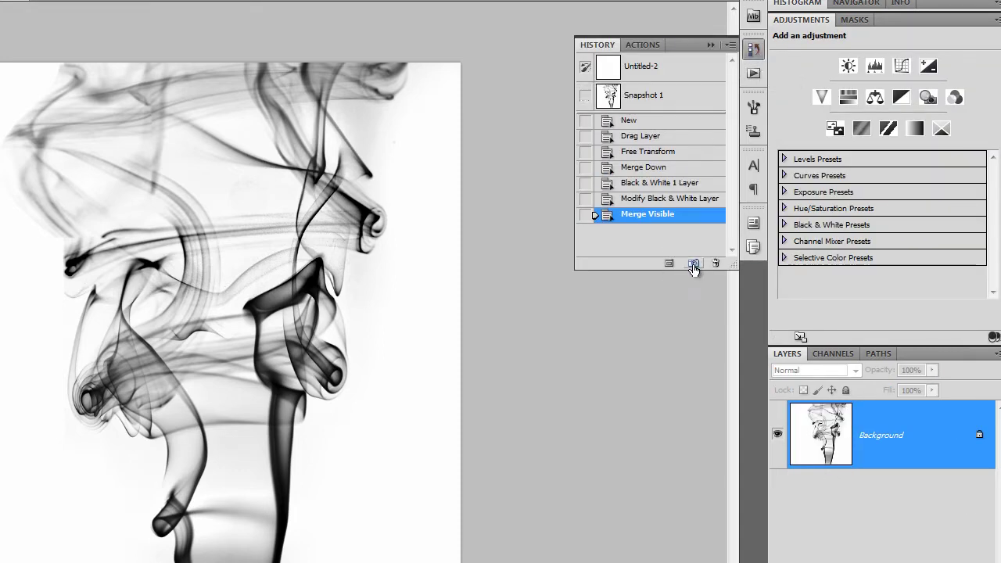
pyautogui.click(658, 167)
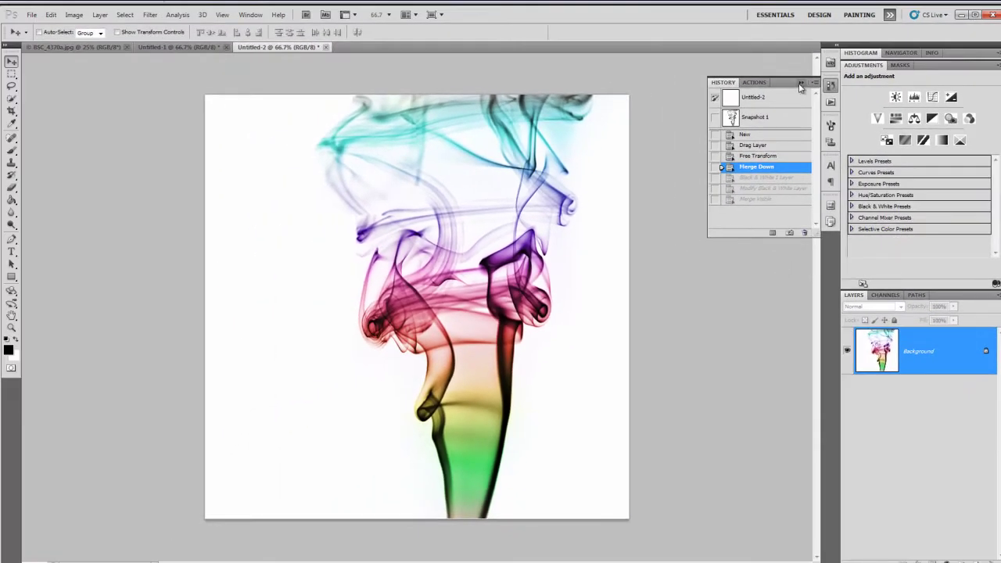
pyautogui.click(801, 82)
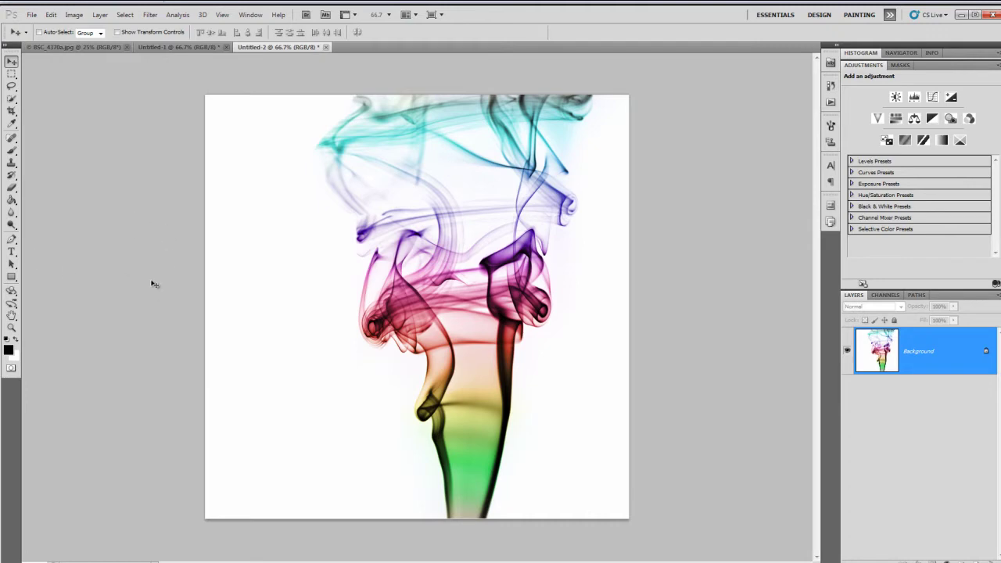
# Desaturate the smoke image through the Image > Adjustments menu.
pyautogui.click(76, 17)
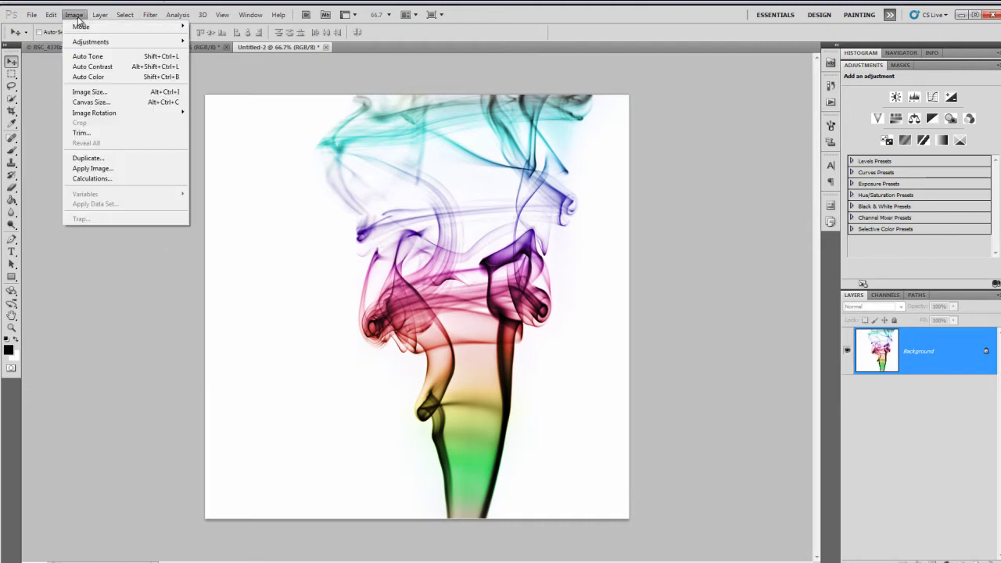
pyautogui.moveTo(90, 41)
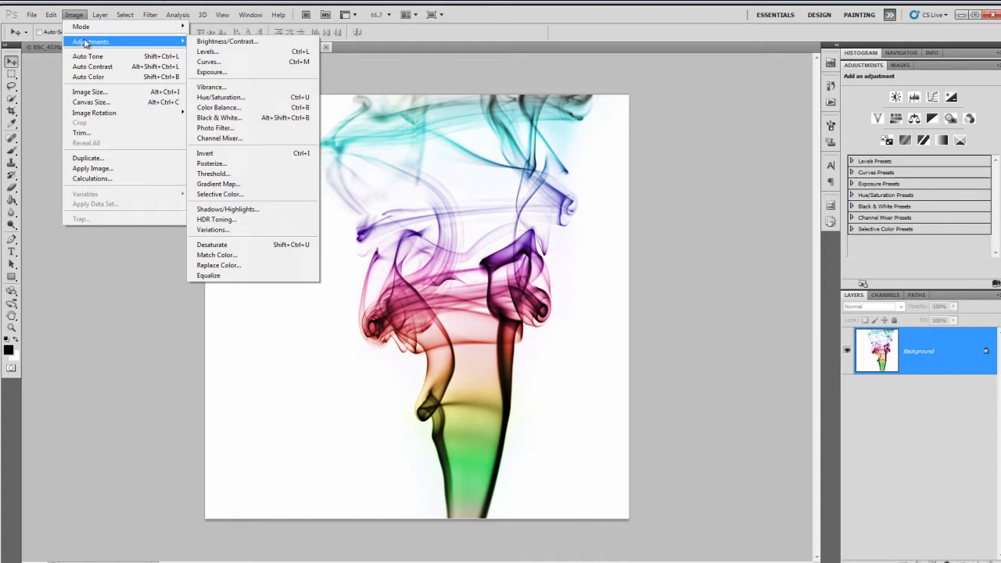
pyautogui.click(297, 248)
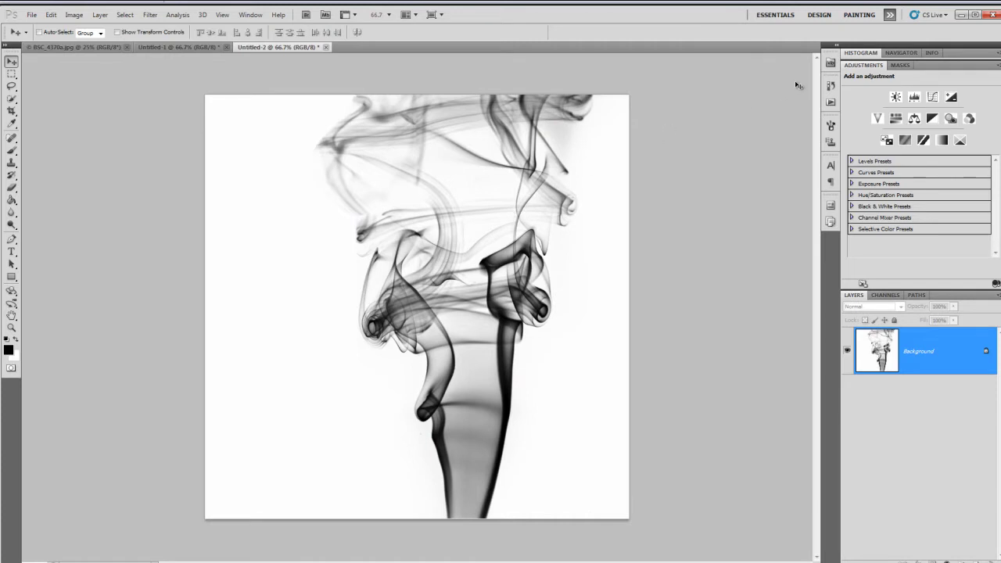
# Save the desaturated image as Snapshot 2, compare the snapshots, and return to Snapshot 1.
pyautogui.click(830, 85)
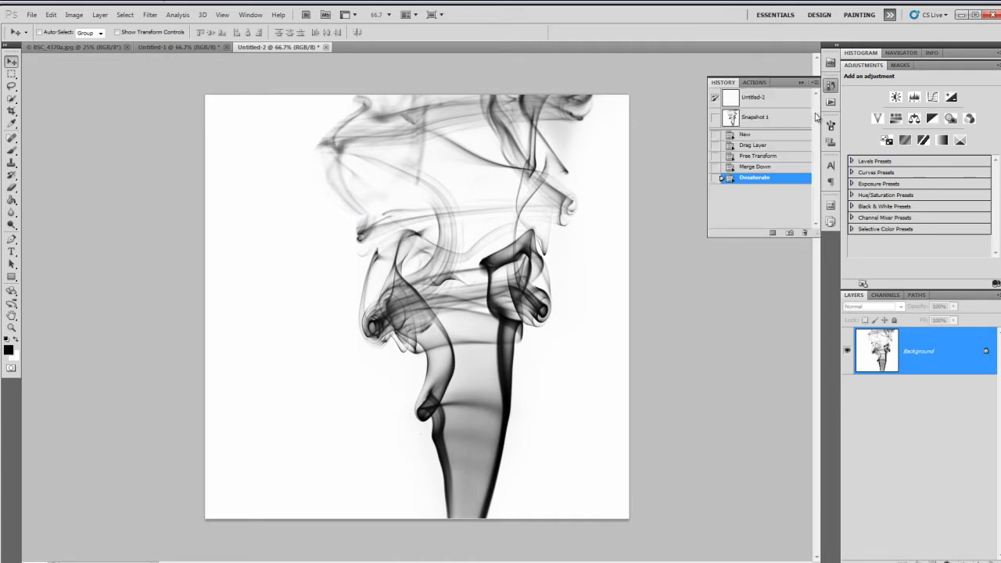
pyautogui.click(790, 232)
pyautogui.click(744, 119)
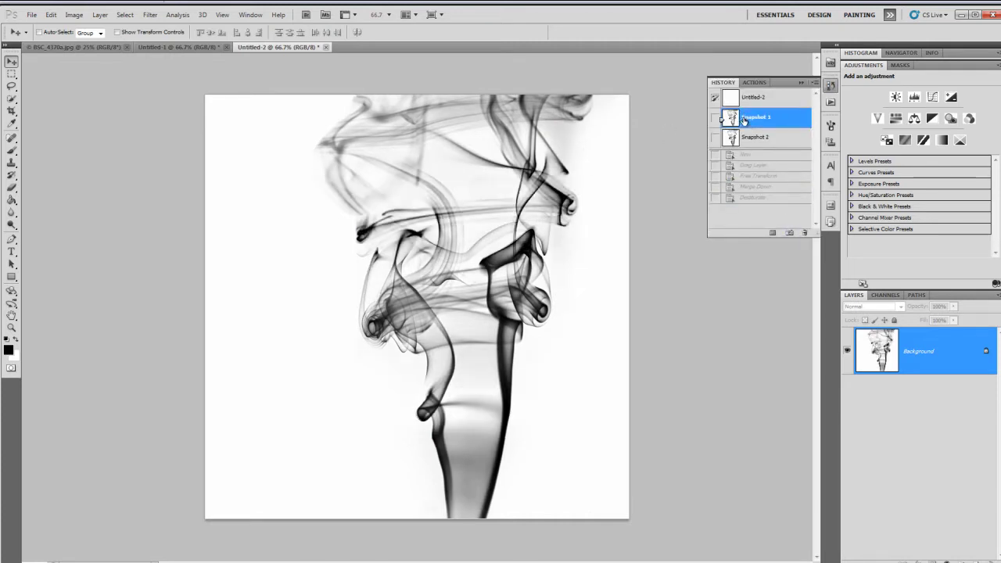
pyautogui.click(757, 139)
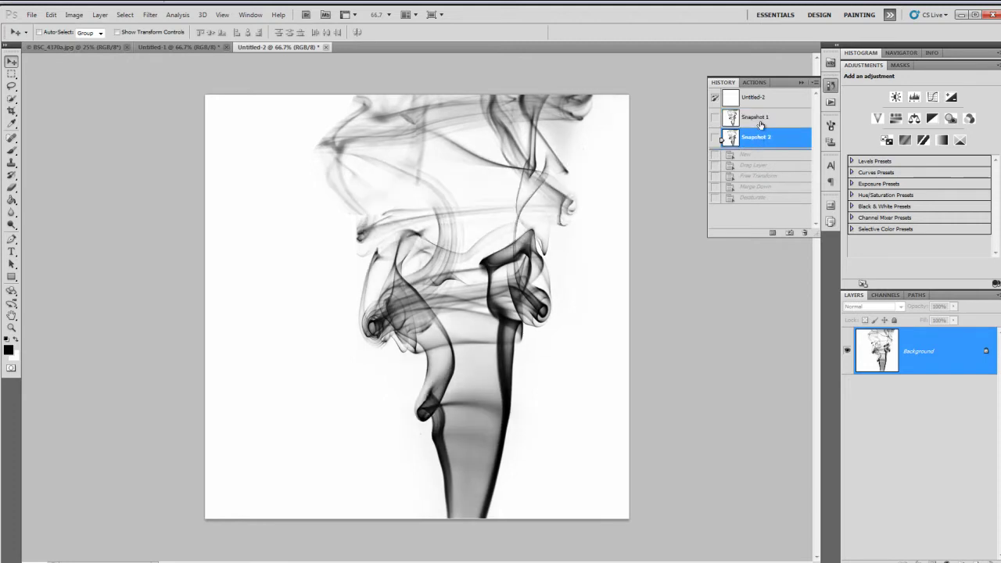
pyautogui.click(760, 124)
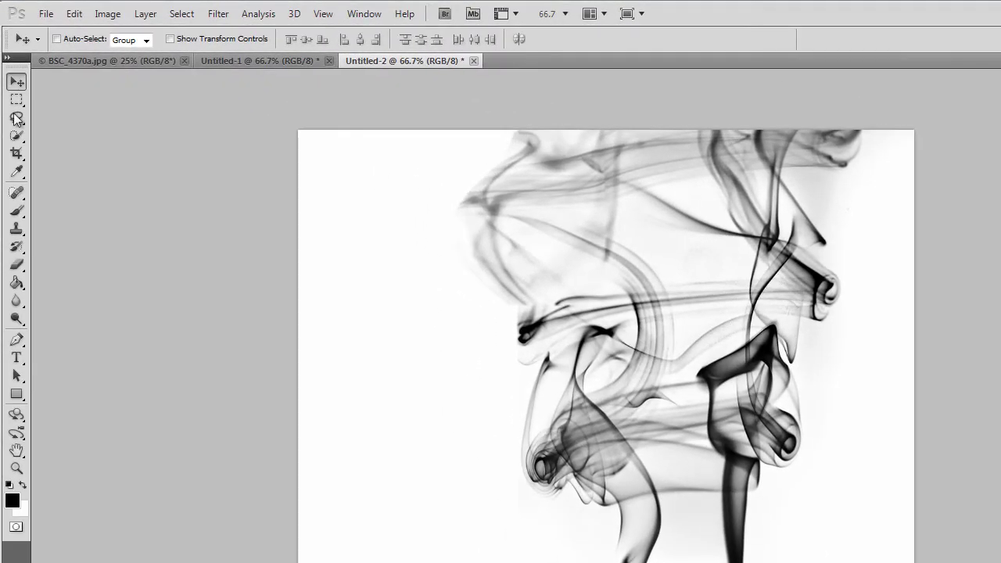
# Define the smoke image as a new brush preset named 'Smoking'.
pyautogui.click(77, 18)
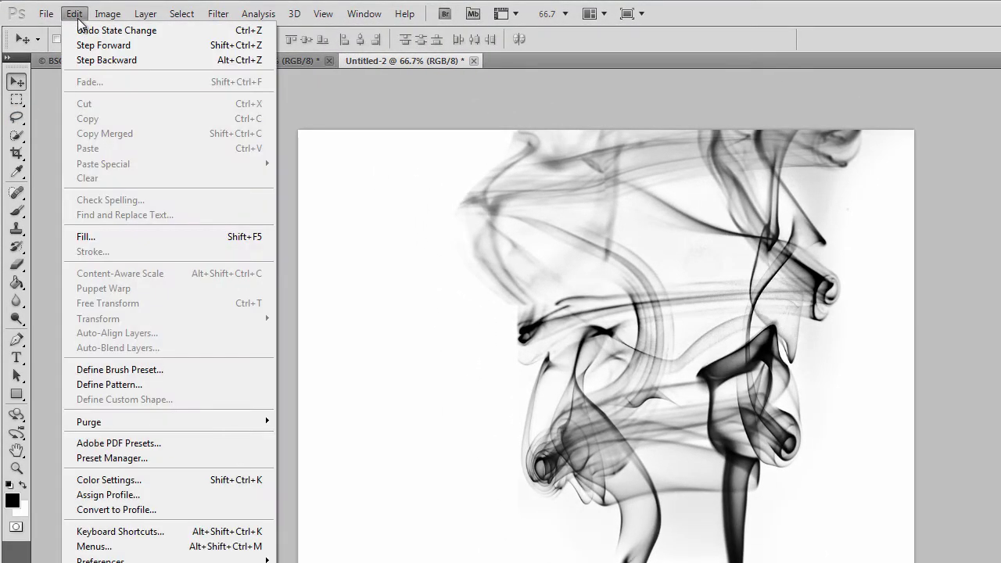
pyautogui.click(107, 371)
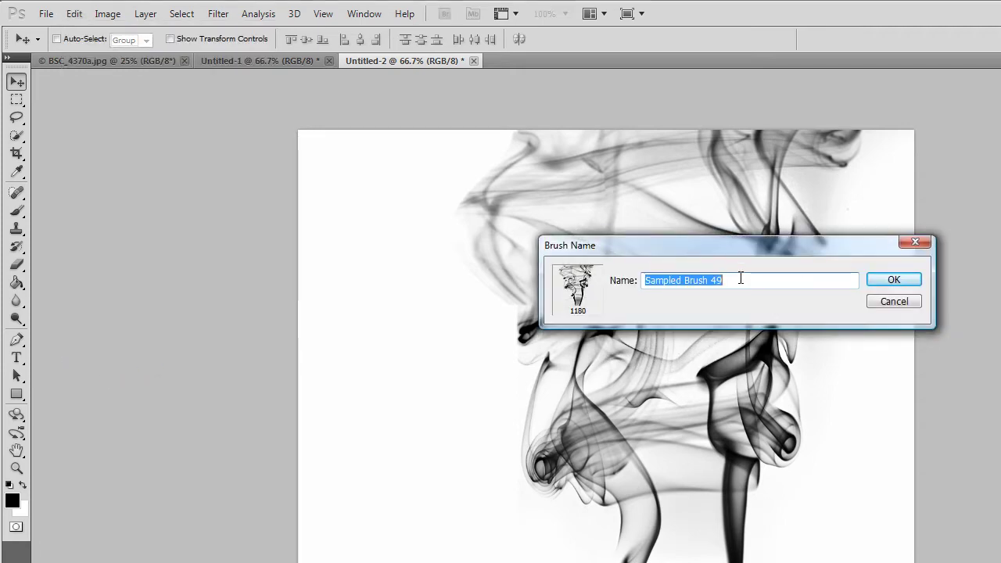
pyautogui.write('Smoking')
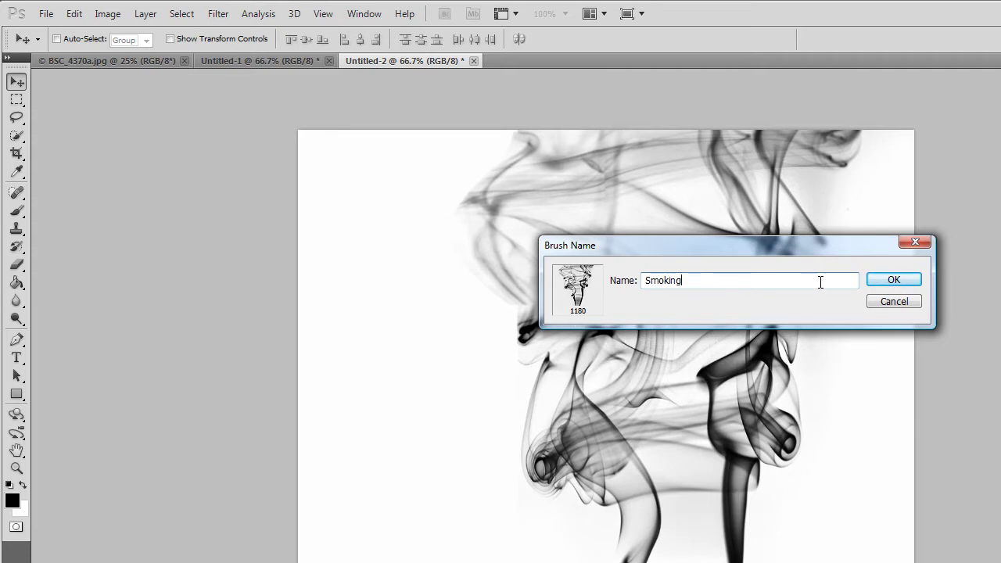
pyautogui.click(885, 280)
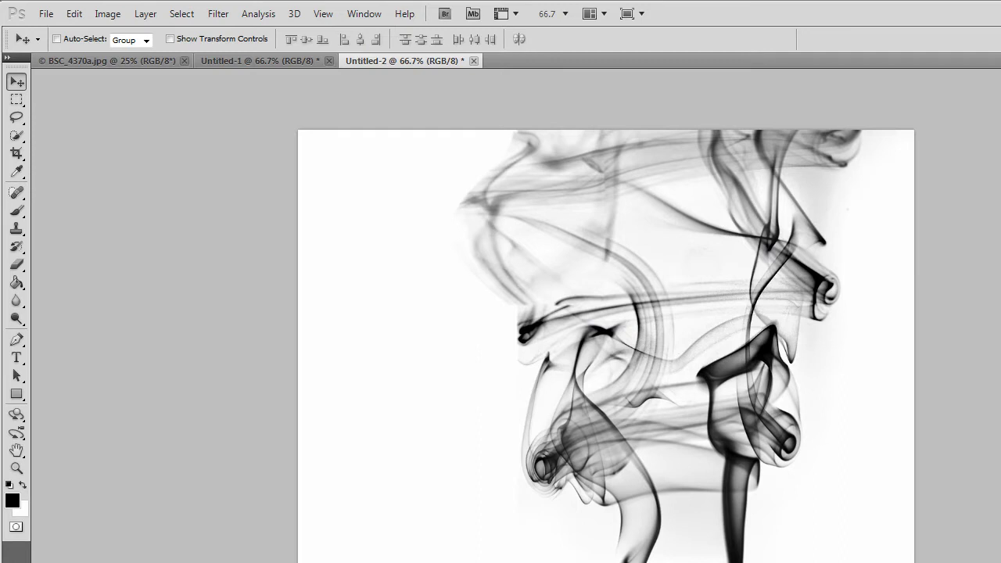
# In Untitled-1, select the Brush tool with the 1180 px smoke preset, test a stamp, then undo it.
pyautogui.click(285, 65)
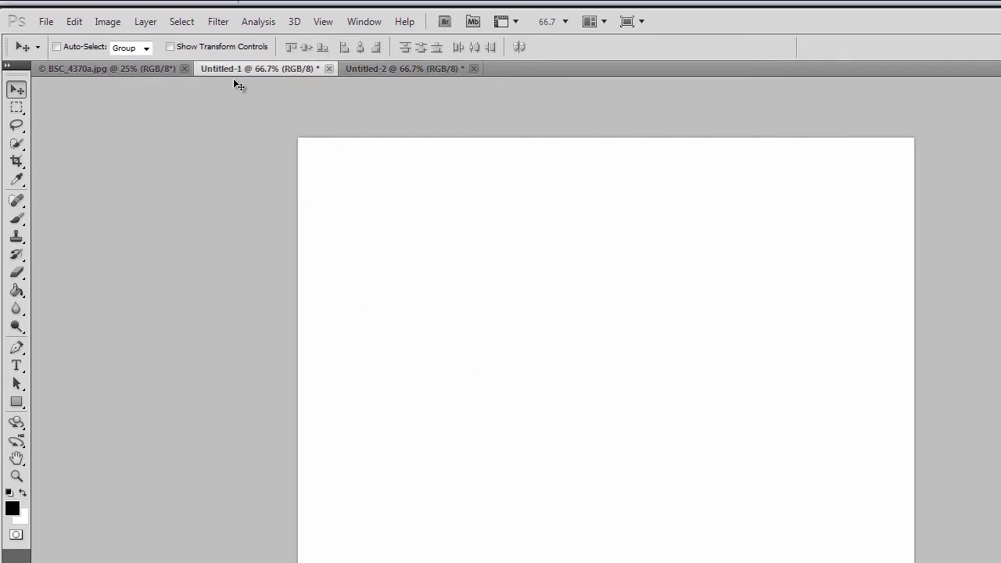
pyautogui.click(24, 220)
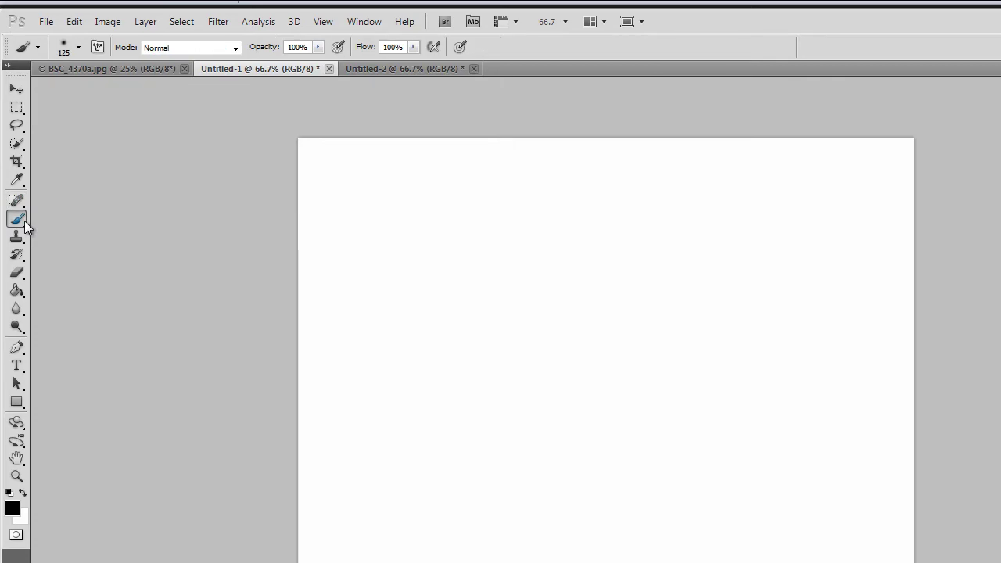
pyautogui.click(79, 49)
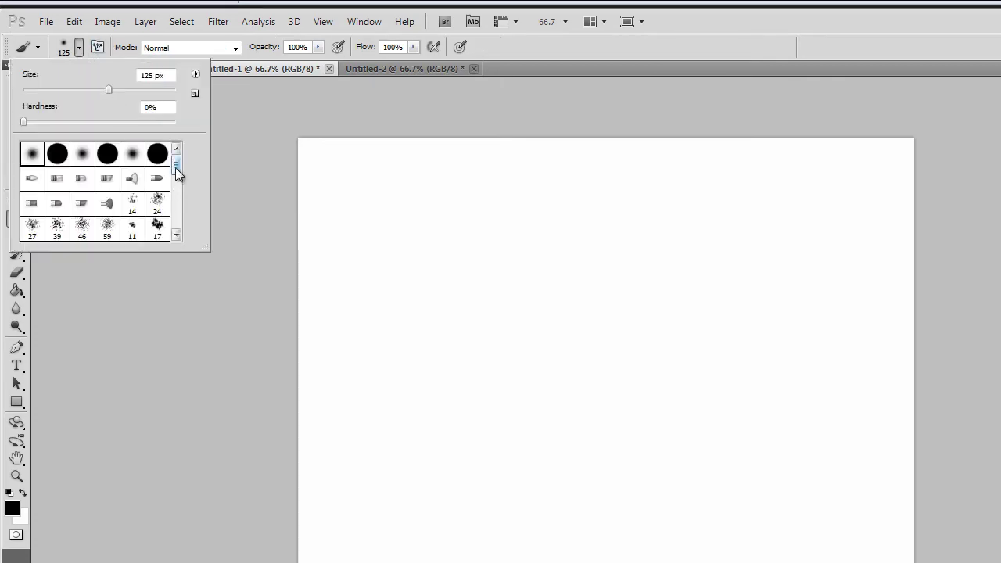
pyautogui.moveTo(175, 167); pyautogui.dragTo(179, 231)
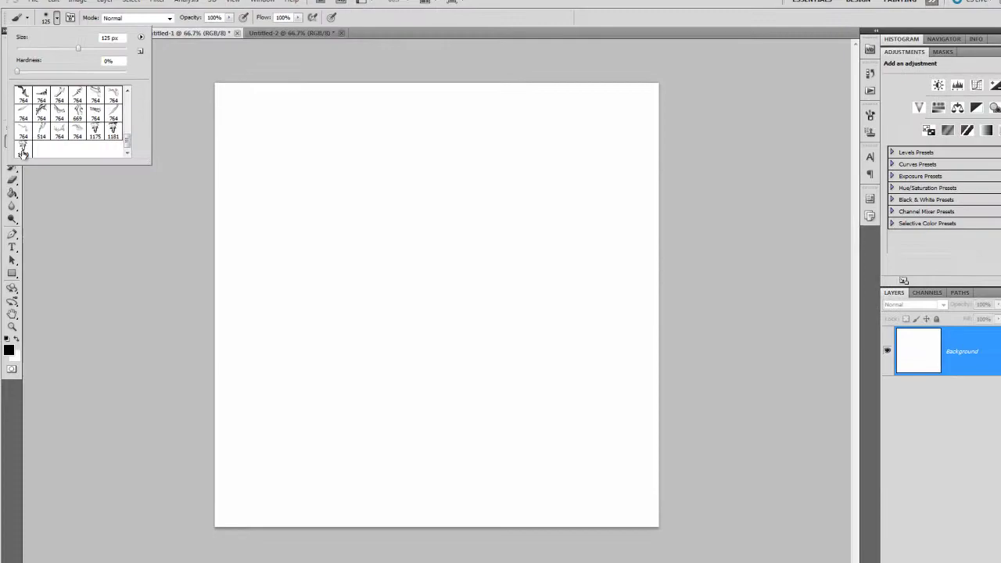
pyautogui.click(23, 149)
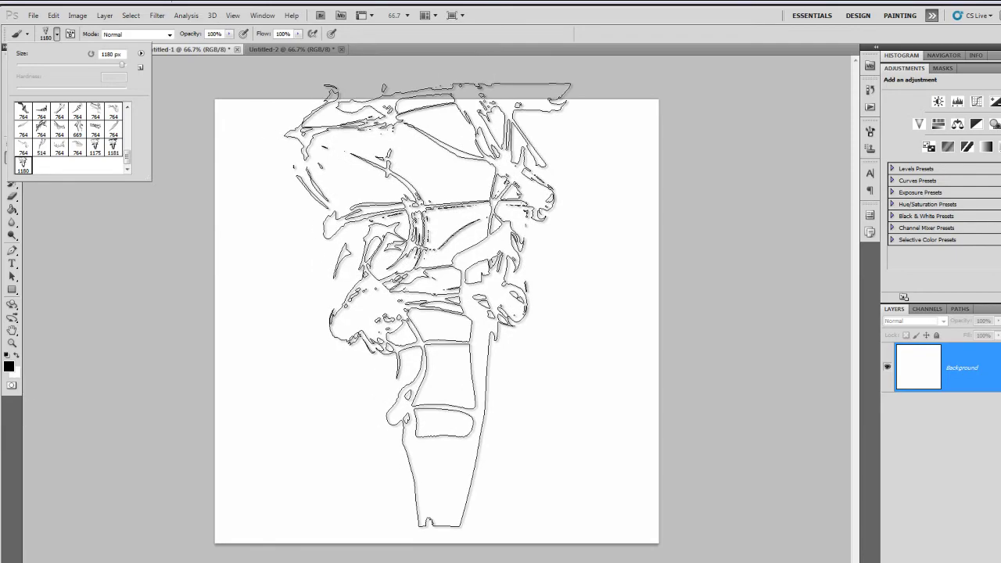
pyautogui.click(428, 305)
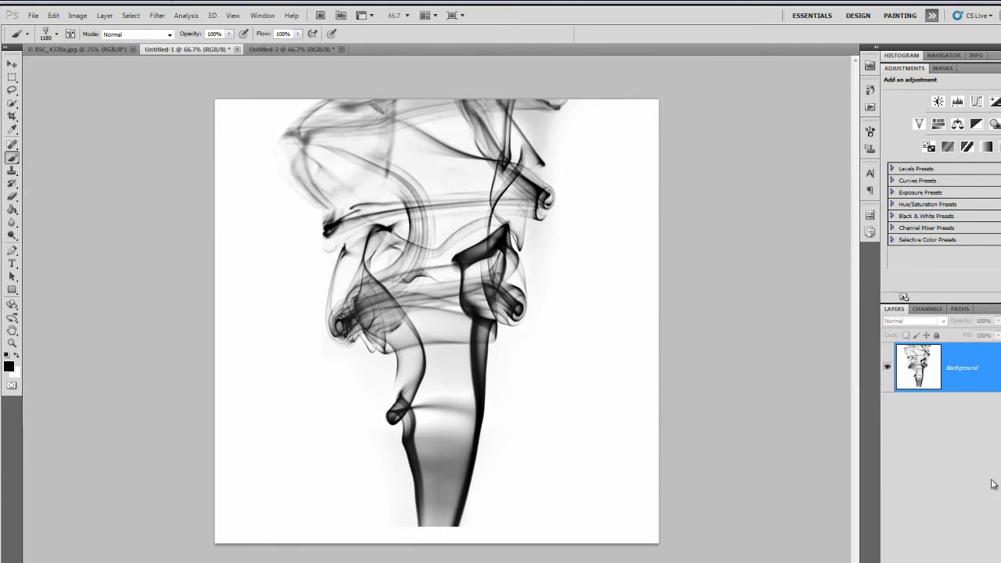
pyautogui.hotkey('ctrl', 'BackSpace')
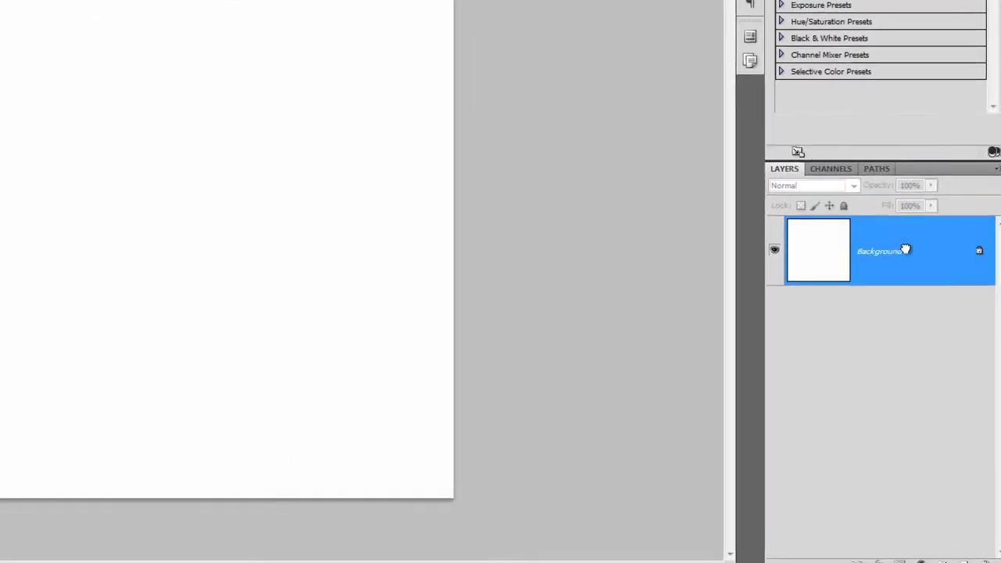
# Duplicate the Background layer, stamp the smoke brush at 1200 px on the copy, then hide it.
pyautogui.moveTo(981, 370)
pyautogui.mouseDown()
pyautogui.moveTo(982, 562)
pyautogui.moveTo(959, 562)
pyautogui.mouseUp()
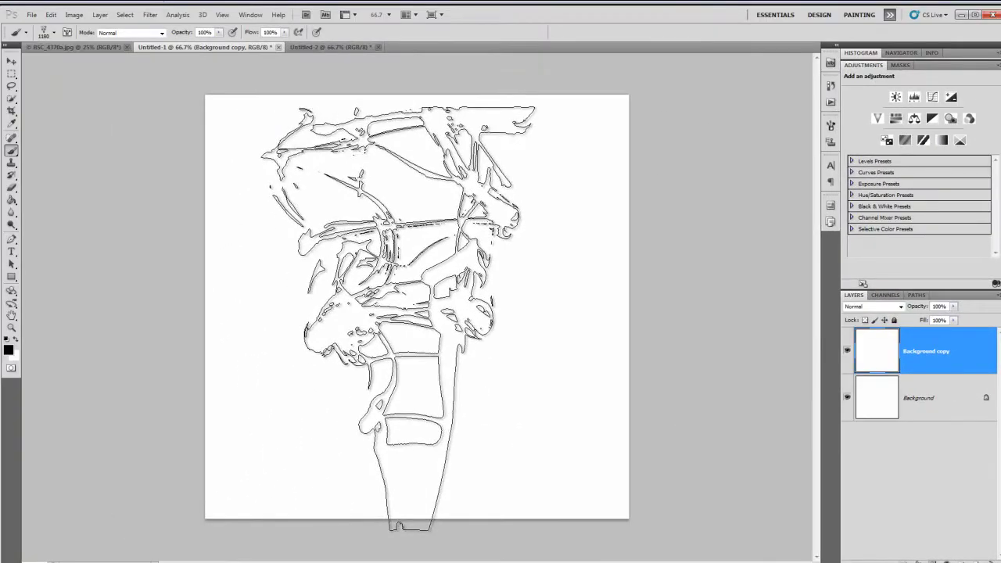
pyautogui.press('[')
pyautogui.press('[')
pyautogui.press('[')
pyautogui.press('[')
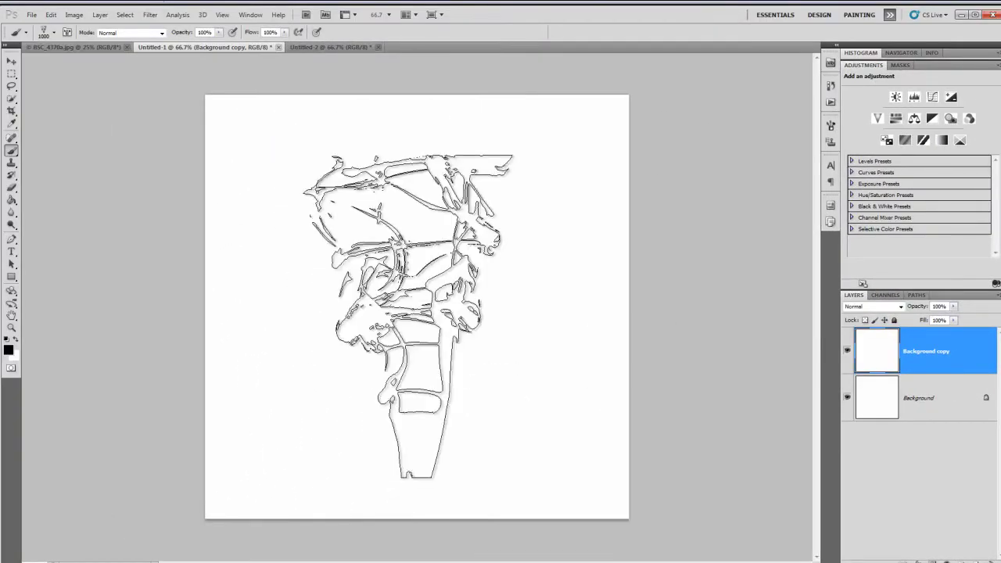
pyautogui.press(']')
pyautogui.press(']')
pyautogui.press(']')
pyautogui.press(']')
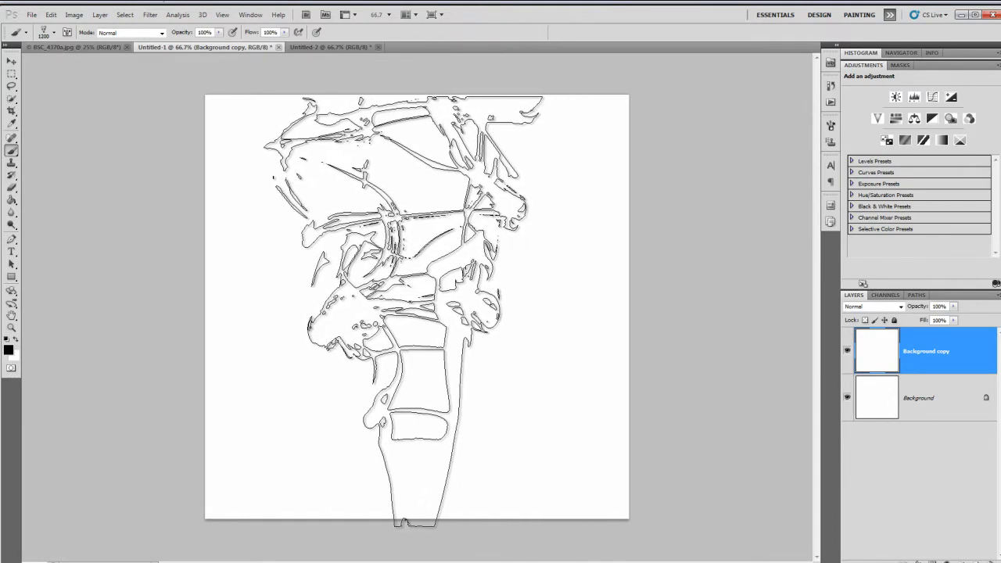
pyautogui.click(403, 311)
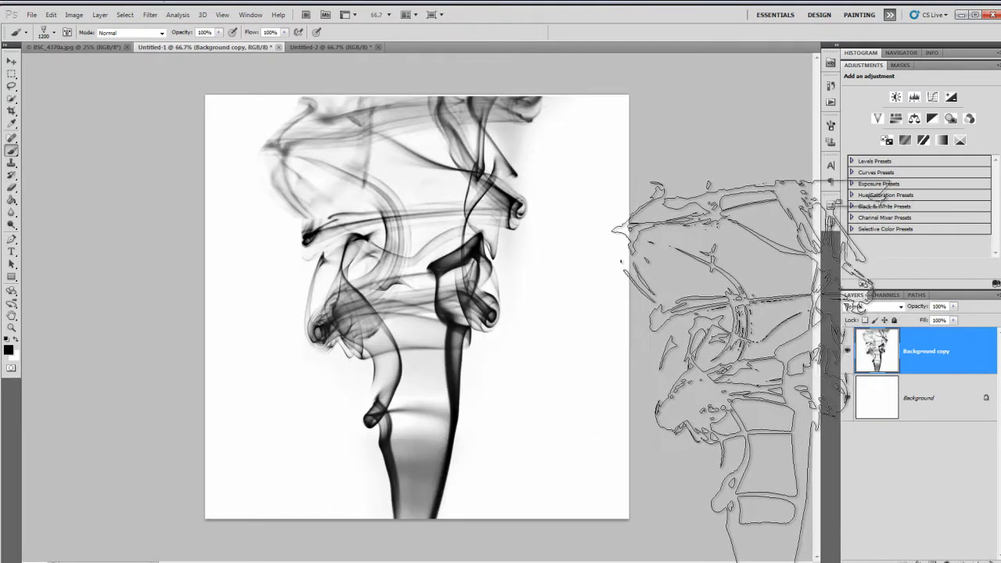
pyautogui.click(847, 353)
# Show the Background copy at 35% opacity and select the Background layer.
pyautogui.click(848, 354)
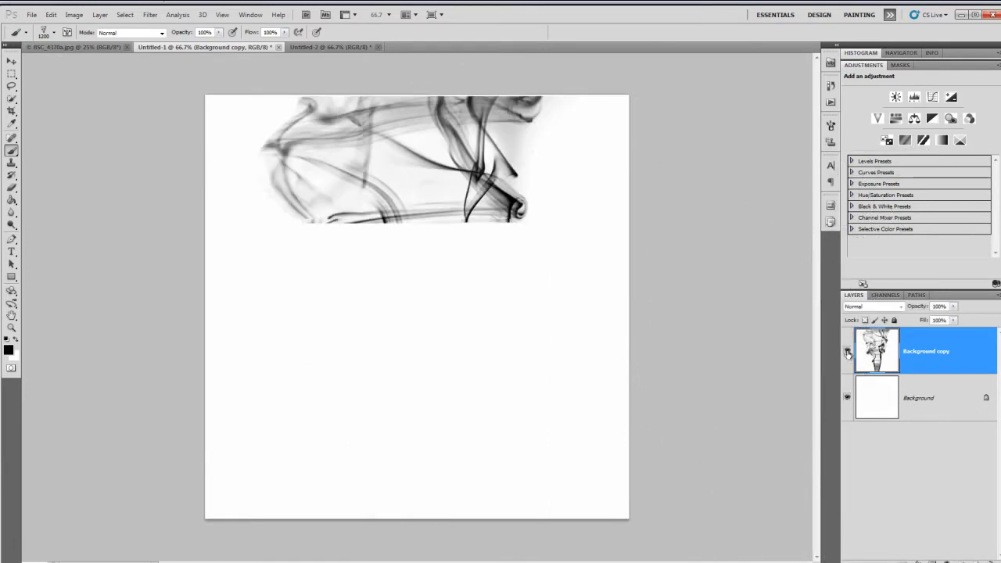
pyautogui.click(954, 307)
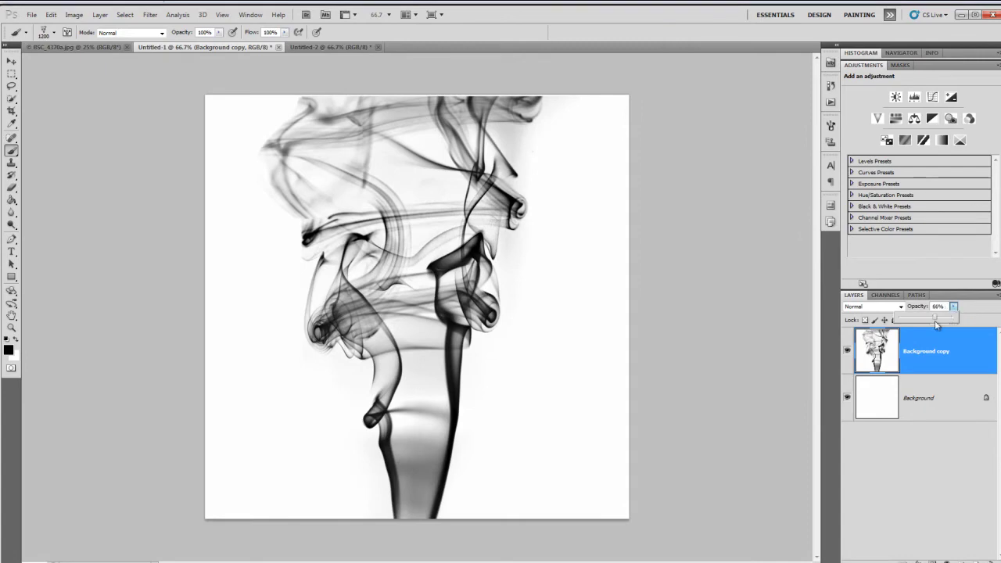
pyautogui.moveTo(955, 320); pyautogui.dragTo(922, 331)
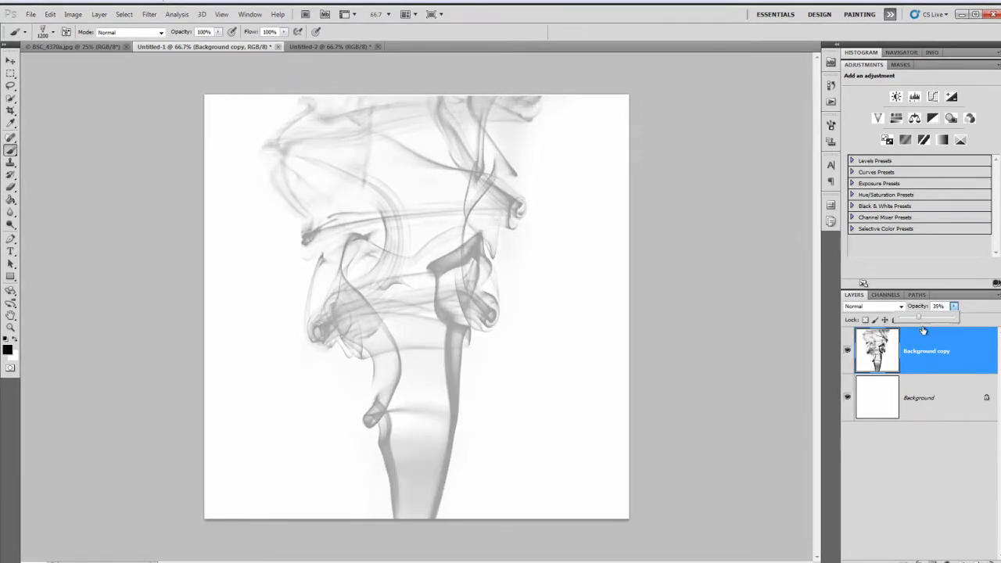
pyautogui.click(918, 403)
pyautogui.click(917, 403)
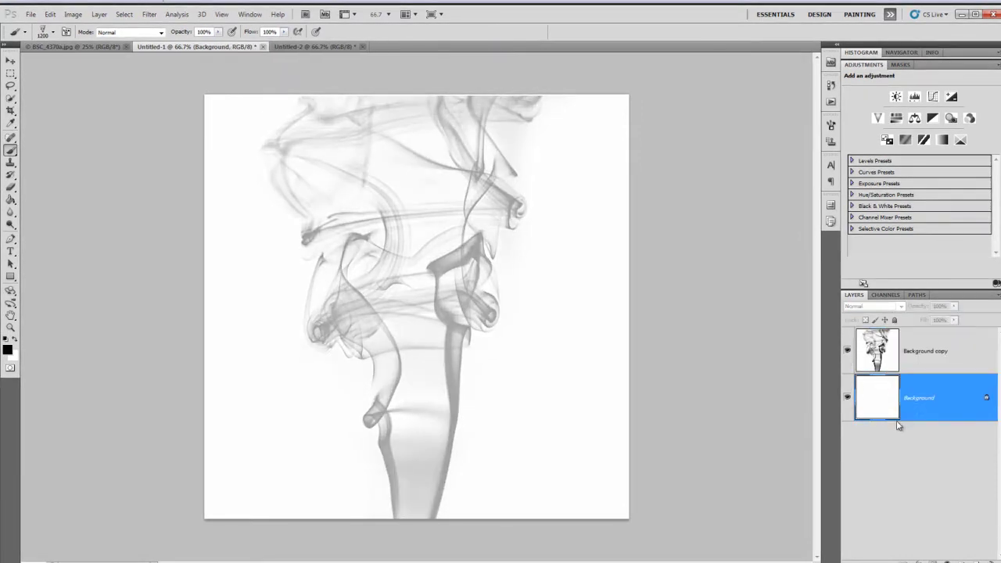
# Set the foreground colour to red and stamp red smoke onto the Background layer.
pyautogui.click(10, 350)
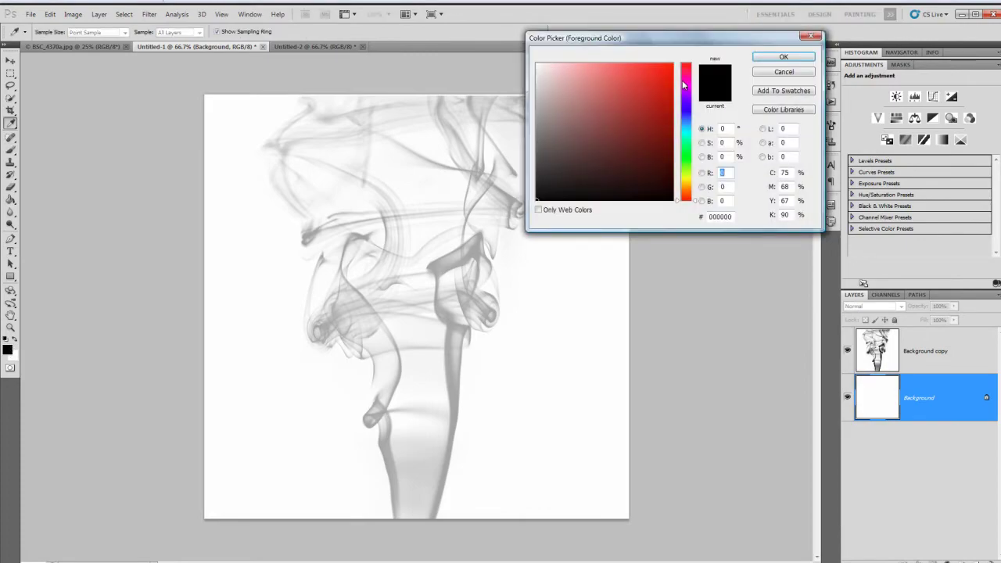
pyautogui.click(783, 57)
pyautogui.press('b')
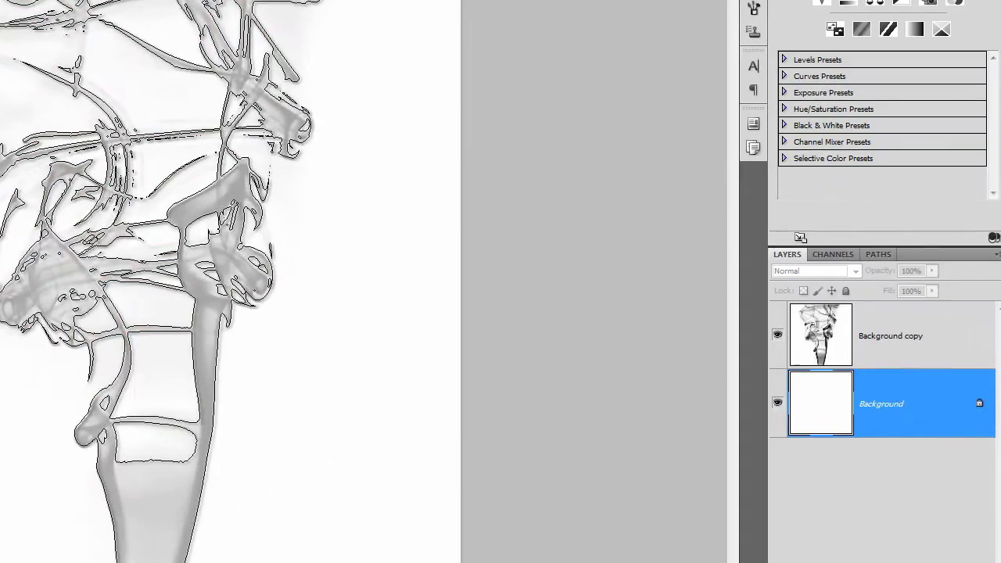
pyautogui.click(403, 309)
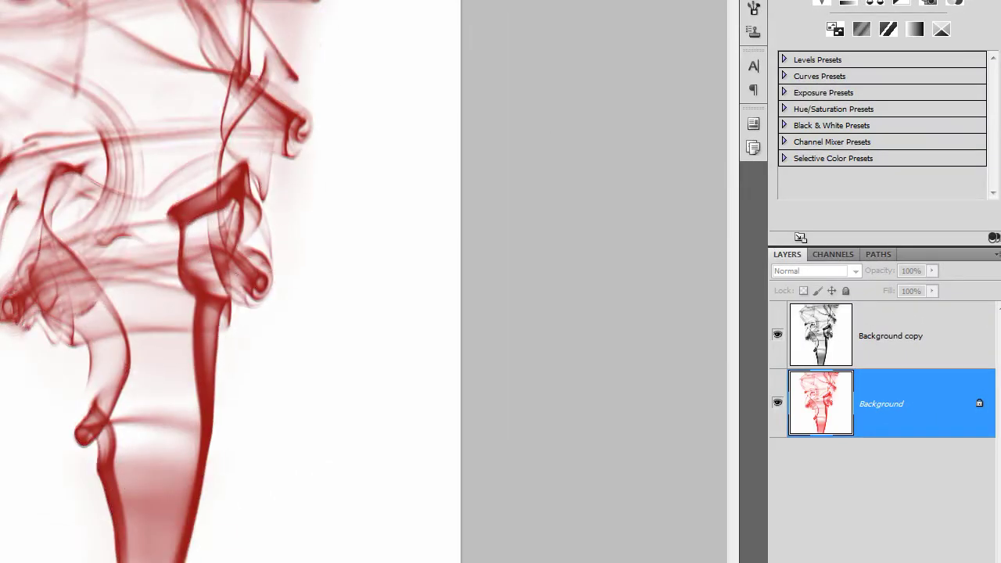
# Restore the Background copy layer to 100% opacity.
pyautogui.click(887, 318)
pyautogui.click(931, 272)
pyautogui.moveTo(927, 273); pyautogui.dragTo(995, 295)
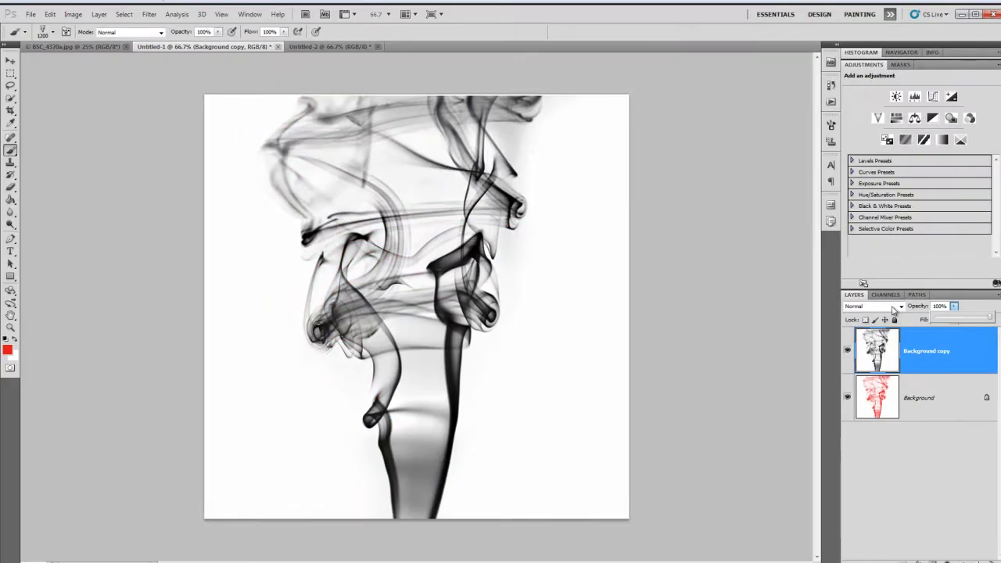
# Try Multiply, Linear Burn, Darken, Lighten and Soft Light on the smoke copy, settle on Hard Light, and merge down.
pyautogui.click(894, 307)
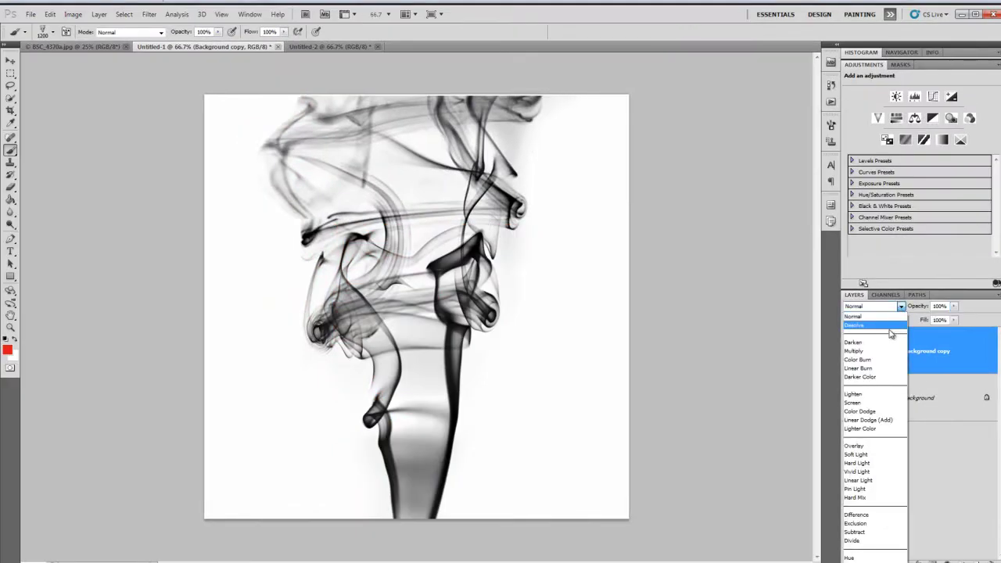
pyautogui.click(884, 353)
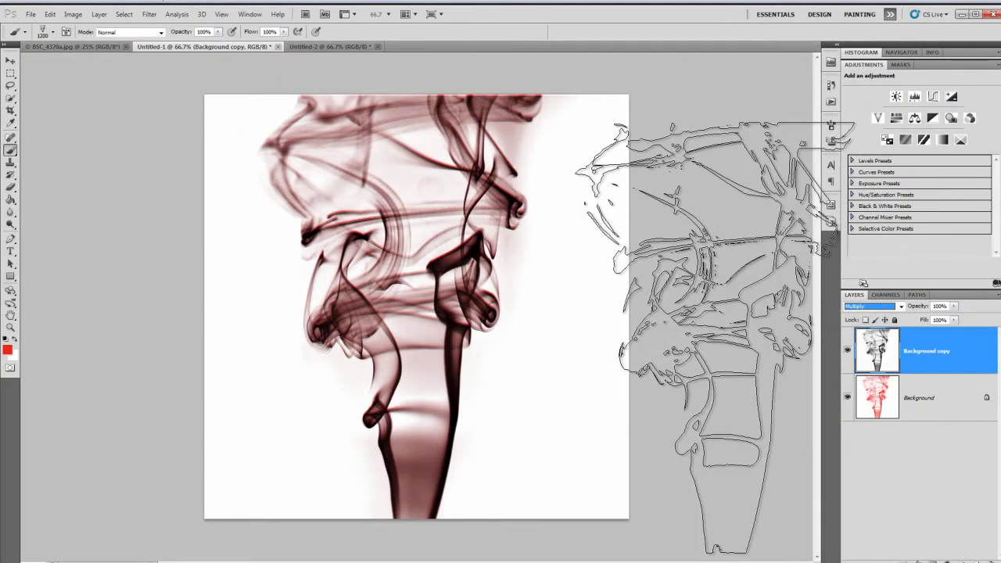
pyautogui.press('Down')
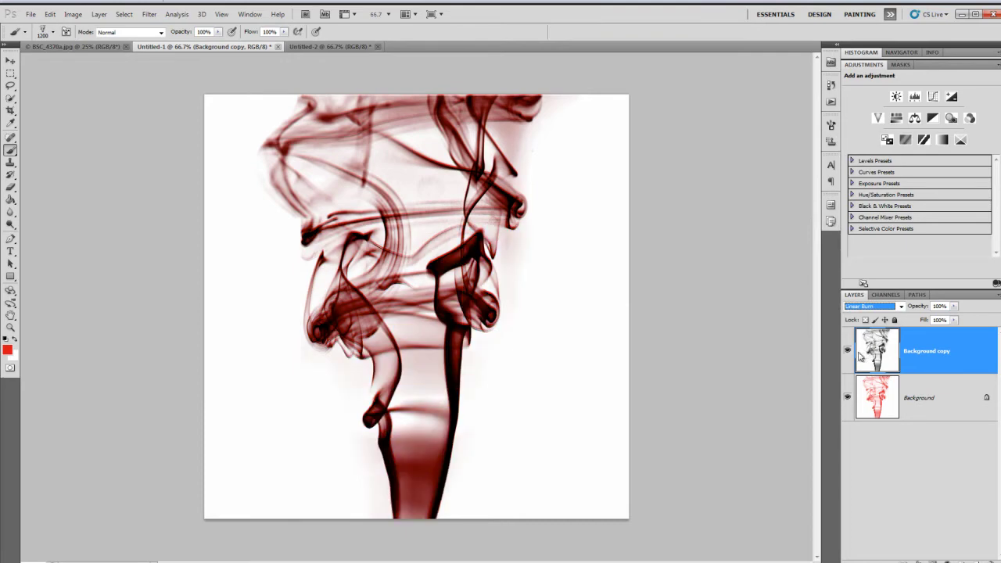
pyautogui.press('Up')
pyautogui.press('Up')
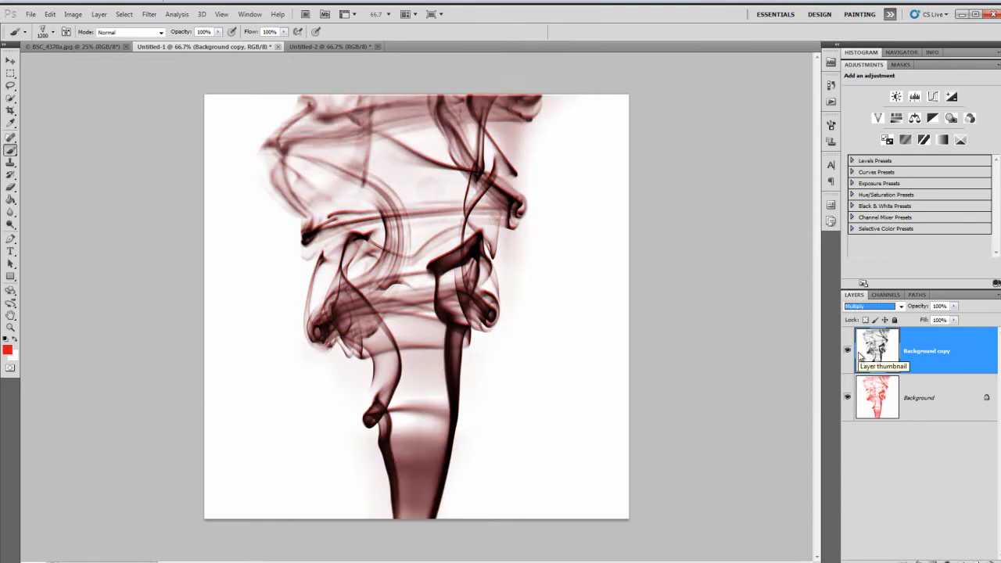
pyautogui.press('Up')
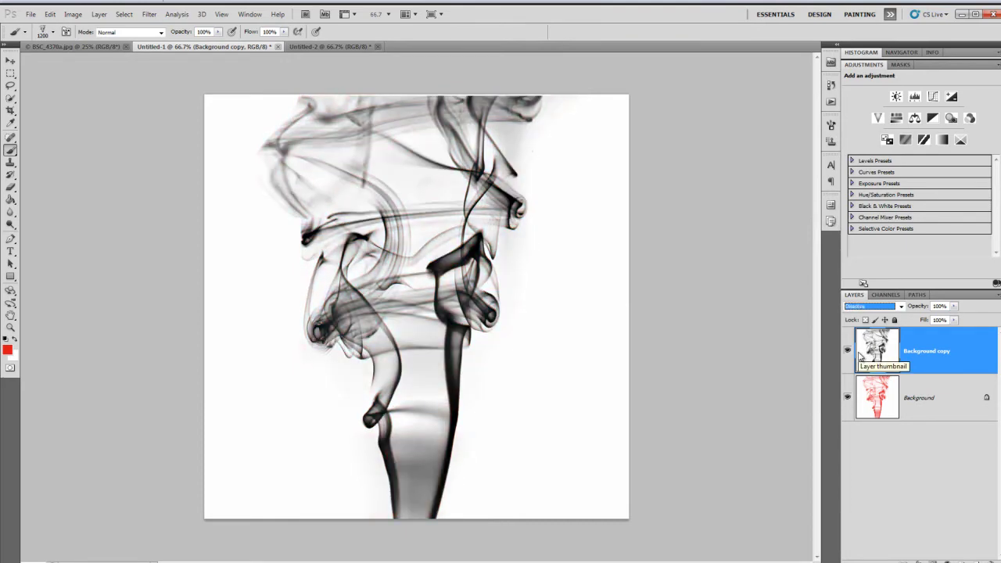
pyautogui.press('Down')
pyautogui.press('Down')
pyautogui.press('Down')
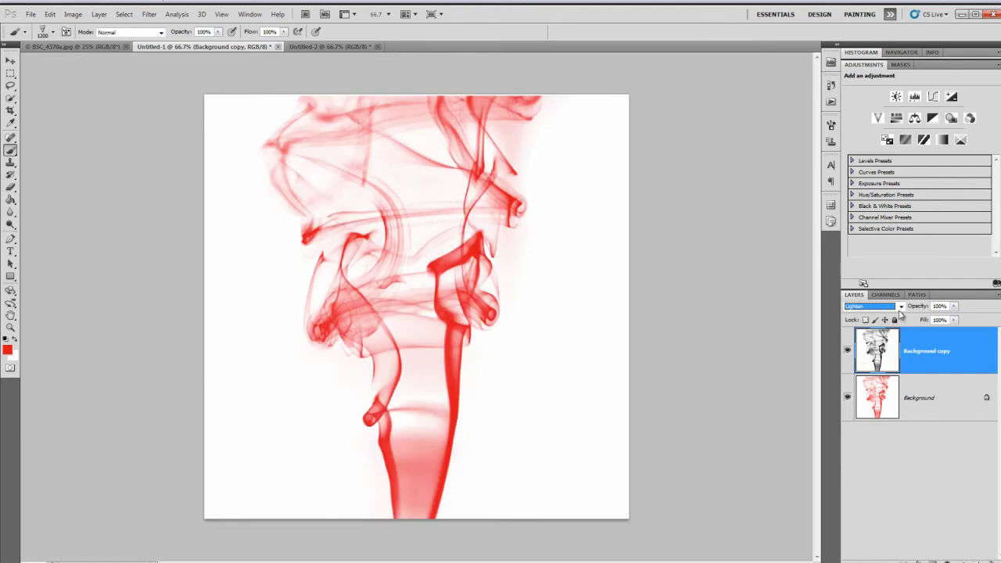
pyautogui.click(901, 307)
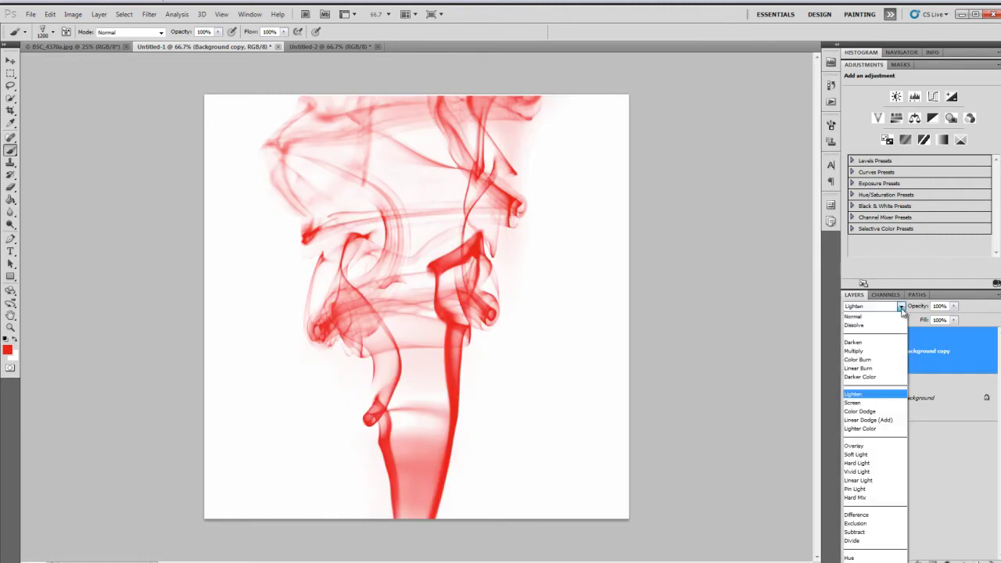
pyautogui.click(869, 464)
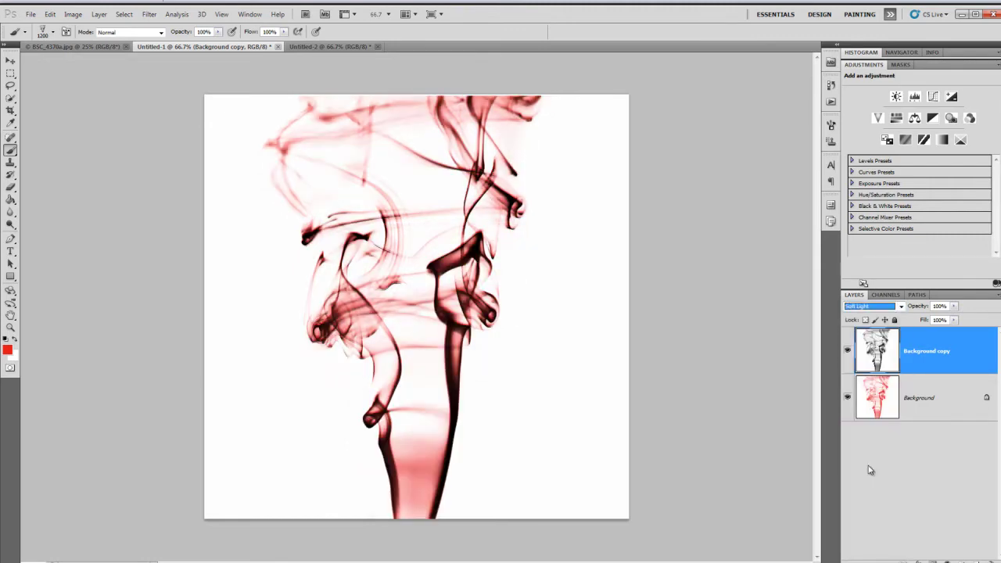
pyautogui.press('Up')
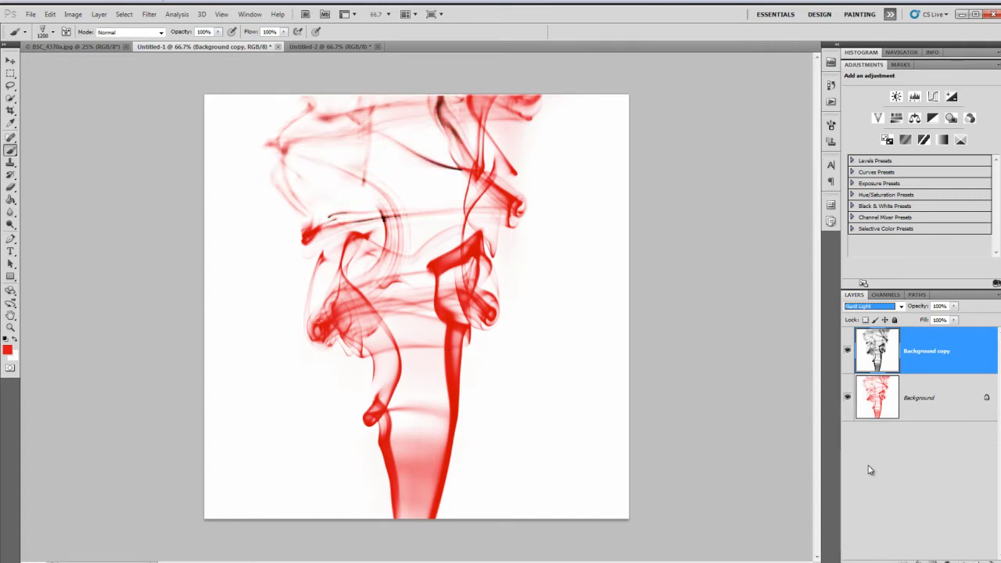
pyautogui.press('Down')
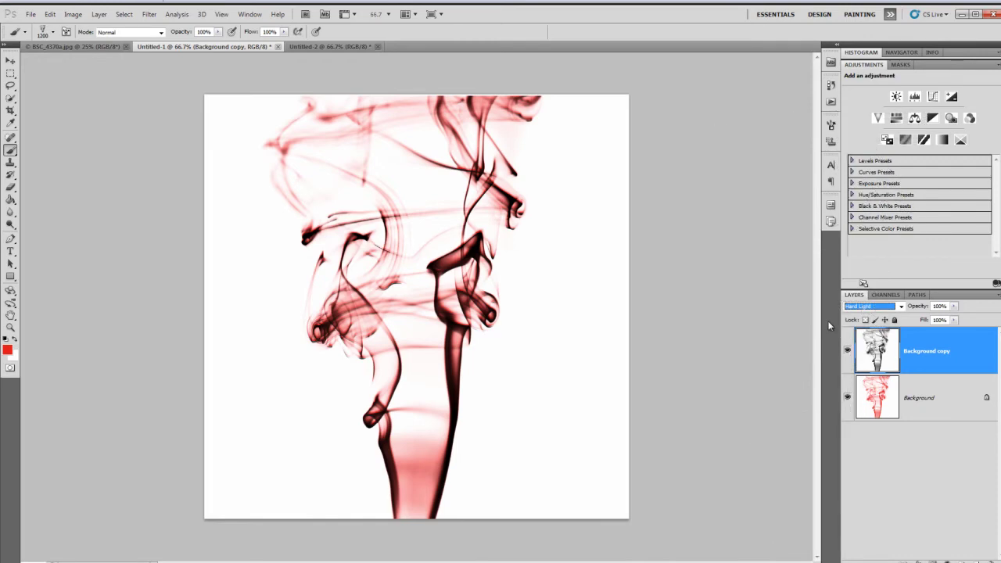
pyautogui.hotkey('ctrl', 'e')
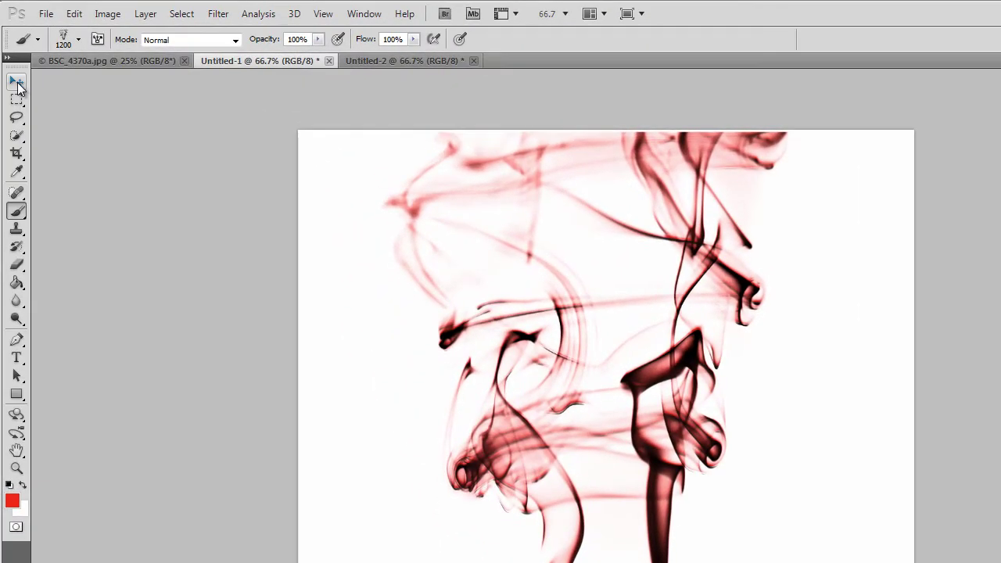
# Invert the image with Ctrl+I so the smoke turns cyan on black.
pyautogui.press('v')
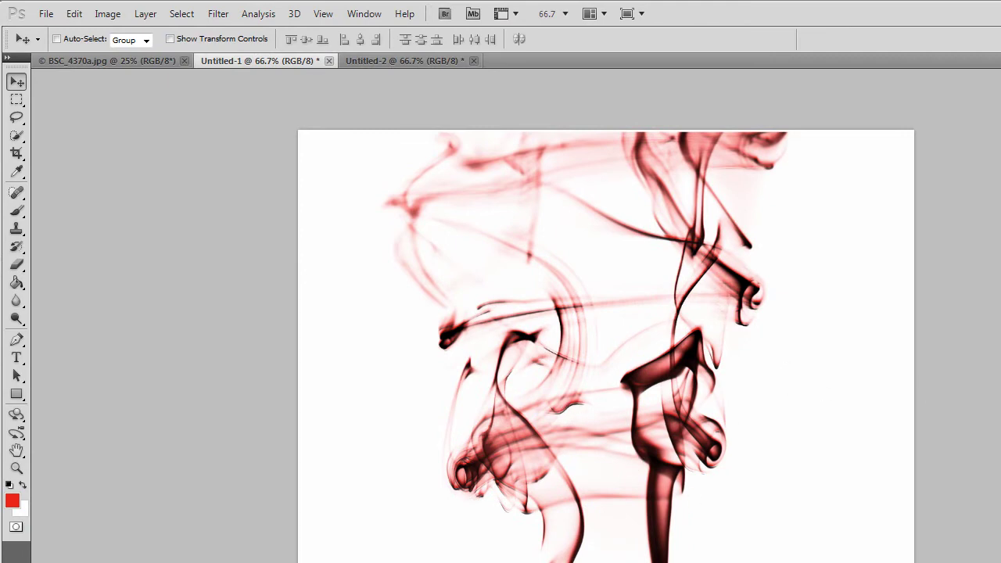
pyautogui.hotkey('ctrl', 'i')
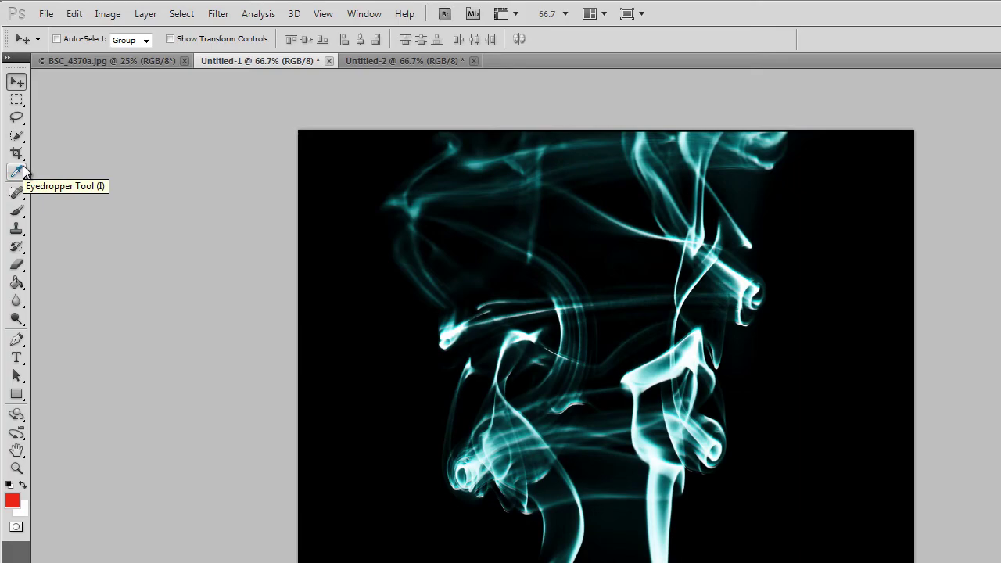
pyautogui.click(16, 210)
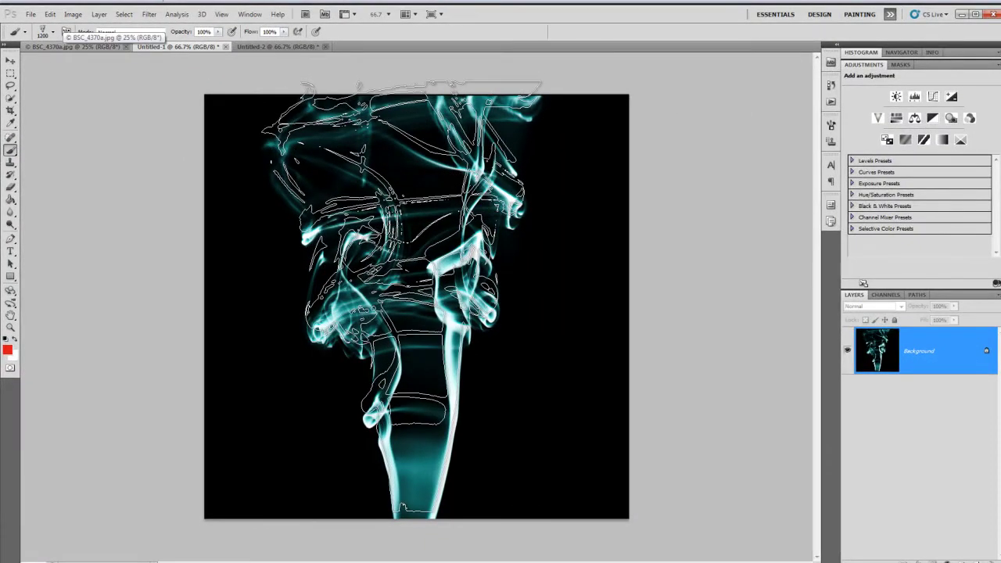
# Fill the smoke selection with red on a new 43%-opacity layer and stamp a smoke trail along the bottom.
pyautogui.click(984, 560)
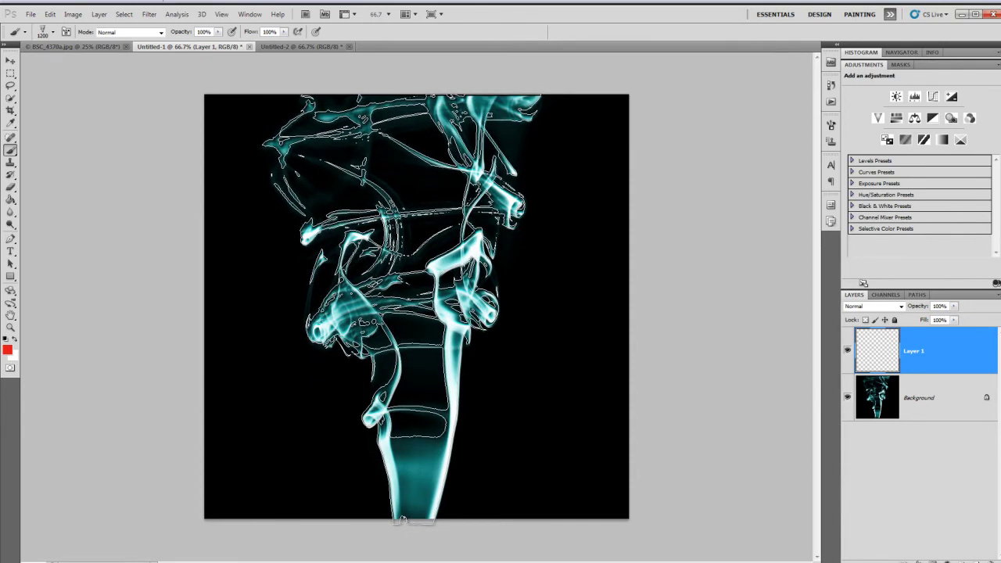
pyautogui.hotkey('alt', 'BackSpace')
pyautogui.hotkey('ctrl', 'd')
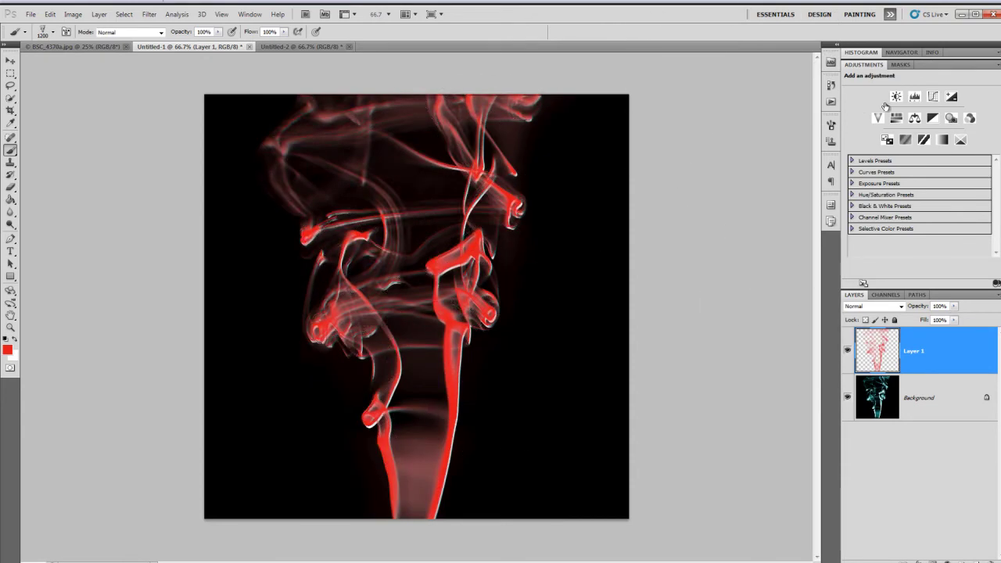
pyautogui.click(953, 309)
pyautogui.moveTo(949, 321); pyautogui.dragTo(923, 325)
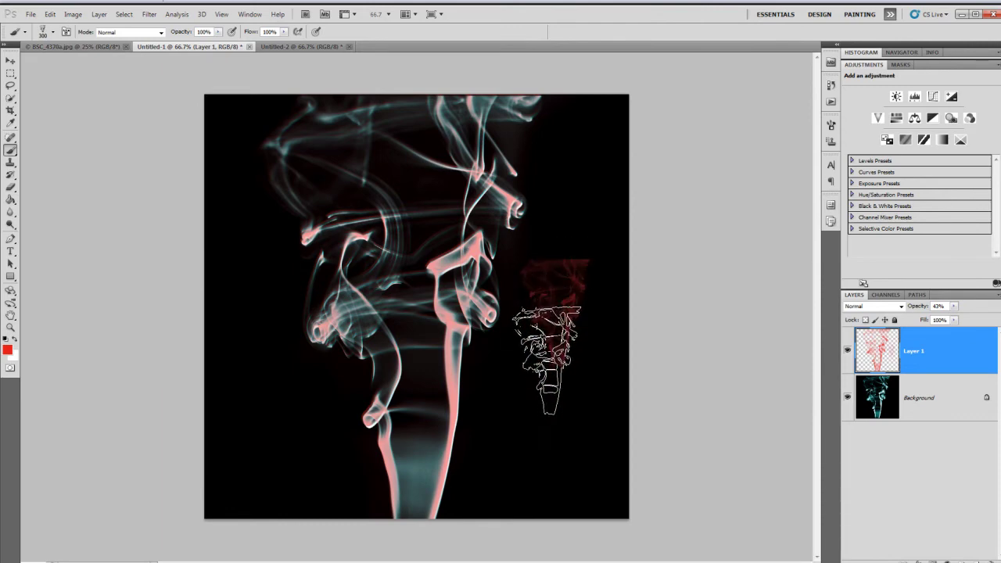
pyautogui.moveTo(537, 380)
pyautogui.mouseDown()
pyautogui.moveTo(504, 420)
pyautogui.moveTo(489, 471)
pyautogui.moveTo(507, 477)
pyautogui.moveTo(498, 473)
pyautogui.moveTo(552, 451)
pyautogui.moveTo(590, 456)
pyautogui.moveTo(511, 441)
pyautogui.moveTo(249, 441)
pyautogui.mouseUp()
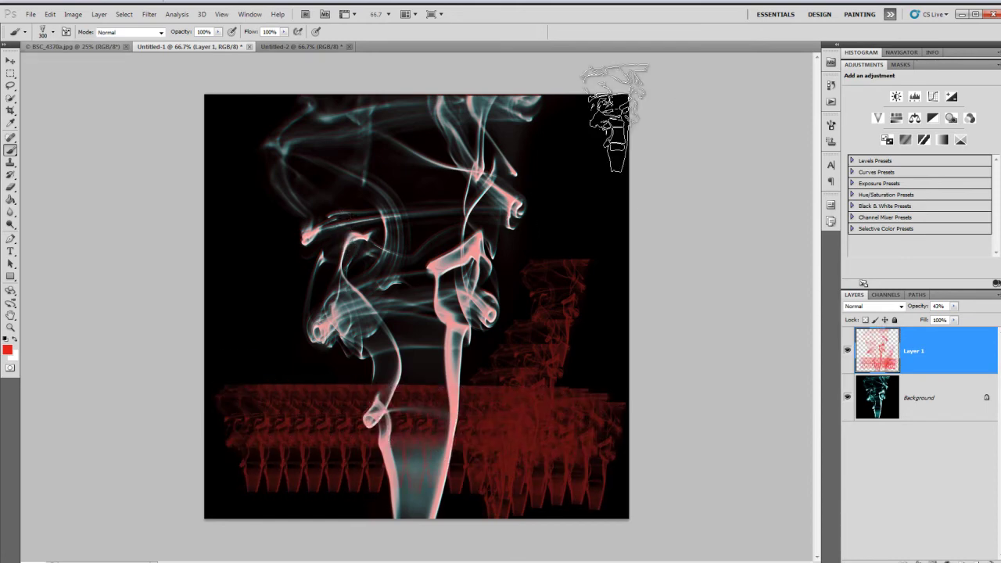
pyautogui.click(831, 127)
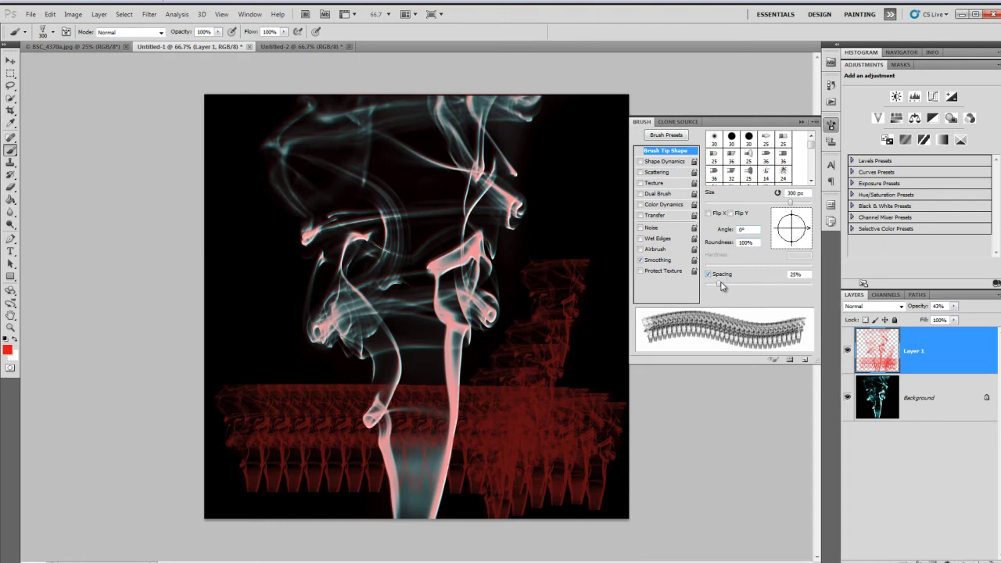
# Paint red smoke strokes across the top at 2% then 6% spacing, then enable Wet Edges at 14%.
pyautogui.moveTo(721, 286)
pyautogui.mouseDown()
pyautogui.moveTo(739, 288)
pyautogui.moveTo(707, 289)
pyautogui.mouseUp()
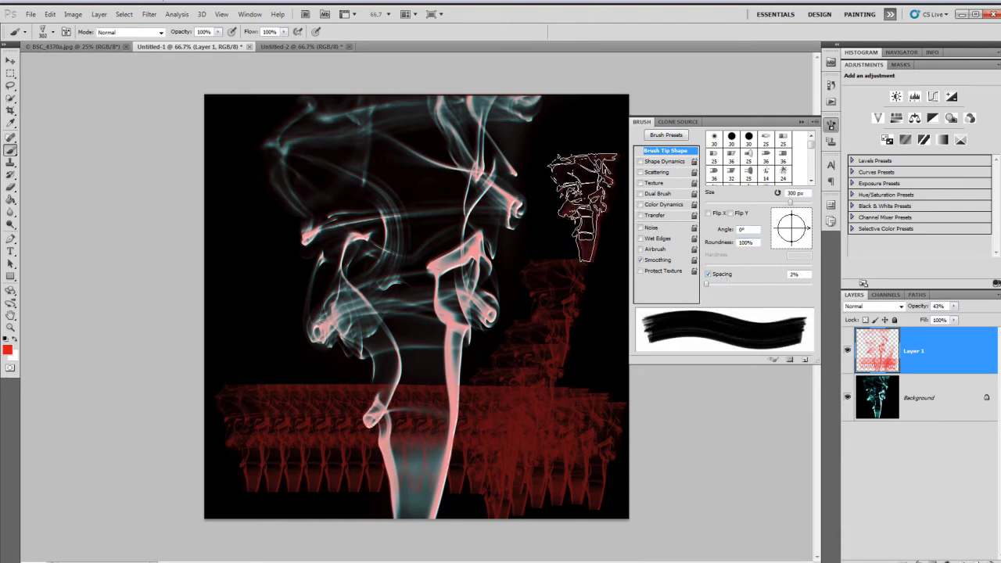
pyautogui.moveTo(577, 209)
pyautogui.mouseDown()
pyautogui.moveTo(487, 211)
pyautogui.moveTo(406, 253)
pyautogui.moveTo(365, 249)
pyautogui.moveTo(342, 184)
pyautogui.mouseUp()
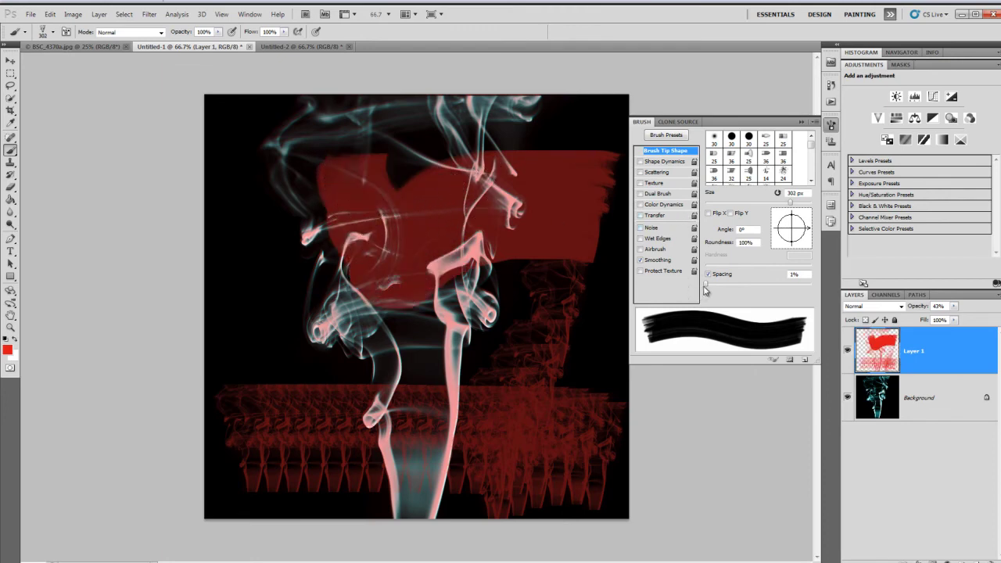
pyautogui.moveTo(705, 284); pyautogui.dragTo(709, 285)
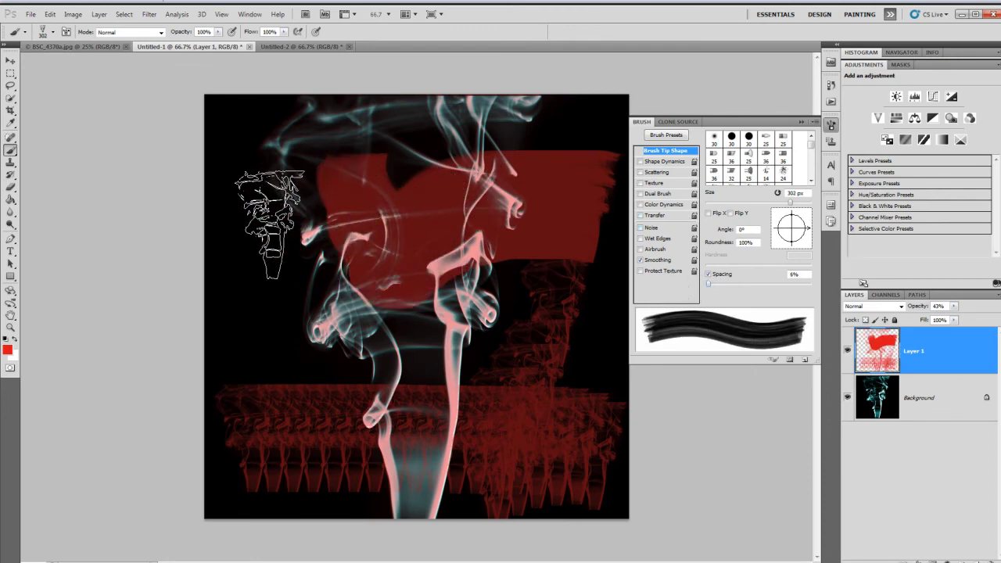
pyautogui.moveTo(270, 224); pyautogui.dragTo(434, 370)
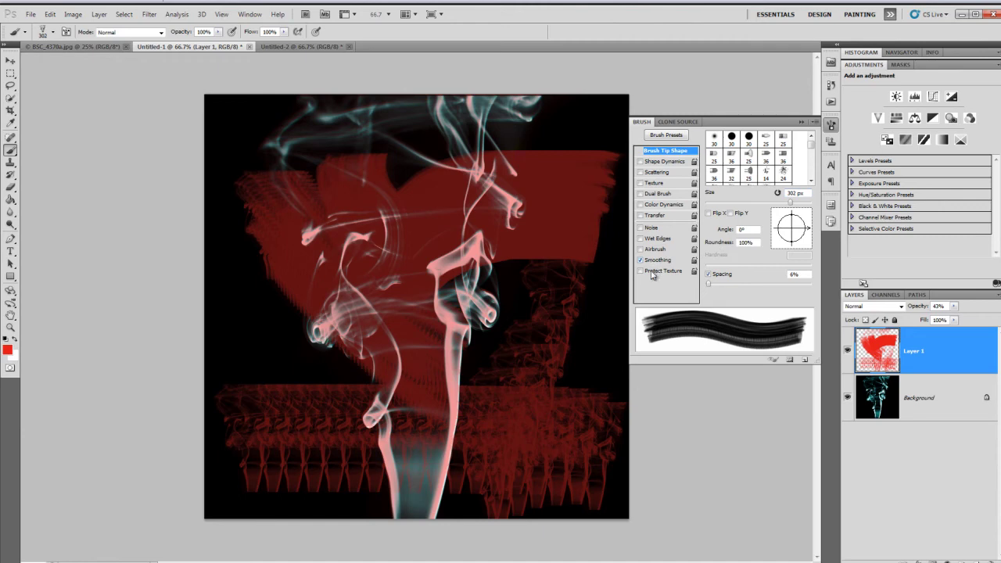
pyautogui.click(641, 239)
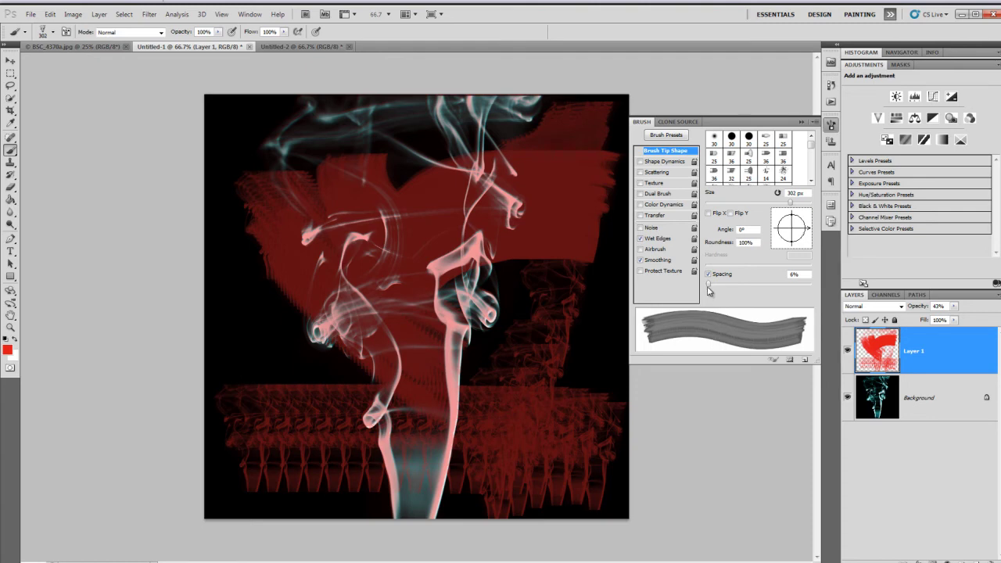
pyautogui.moveTo(717, 286)
pyautogui.mouseDown()
pyautogui.moveTo(736, 284)
pyautogui.moveTo(703, 291)
pyautogui.moveTo(713, 291)
pyautogui.mouseUp()
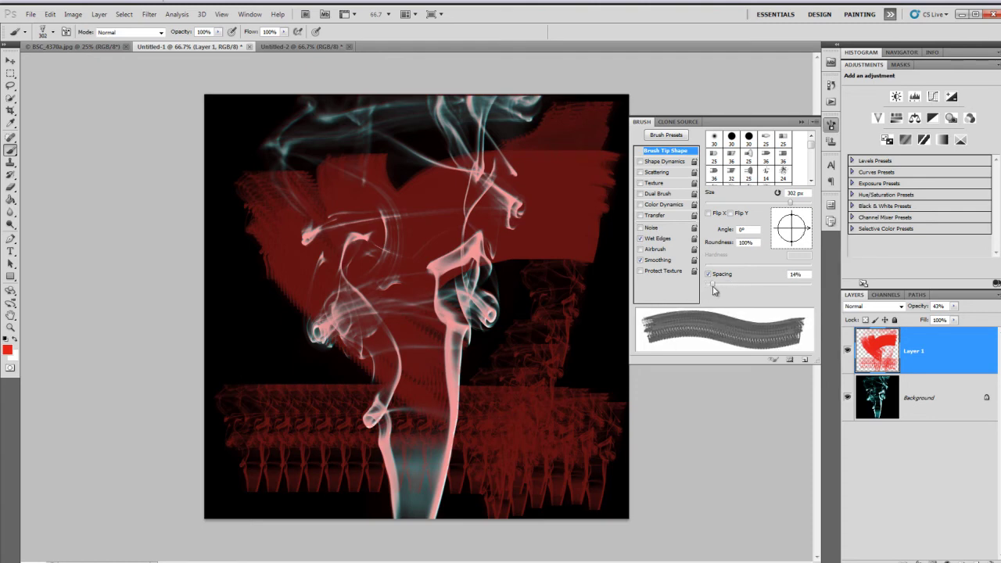
pyautogui.click(802, 122)
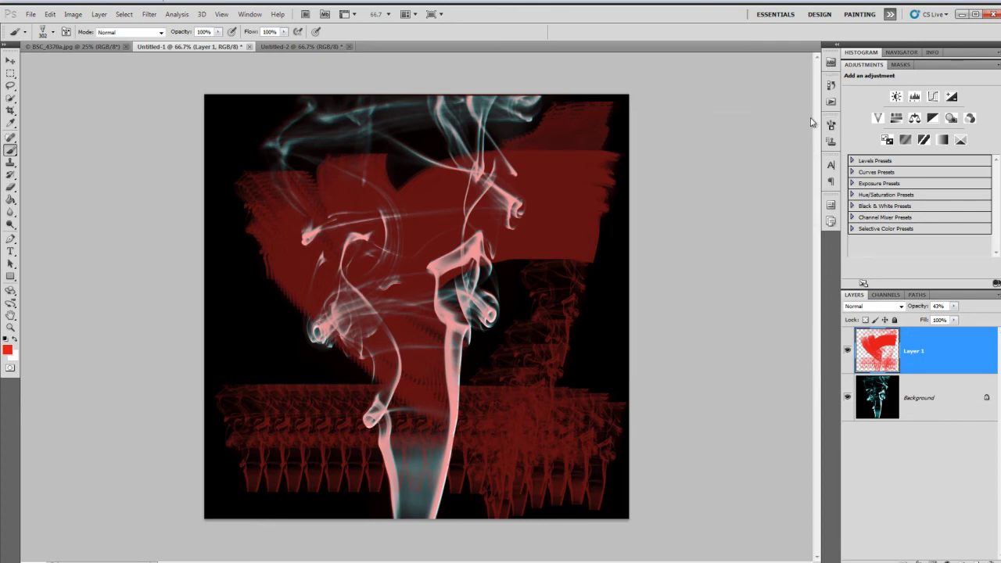